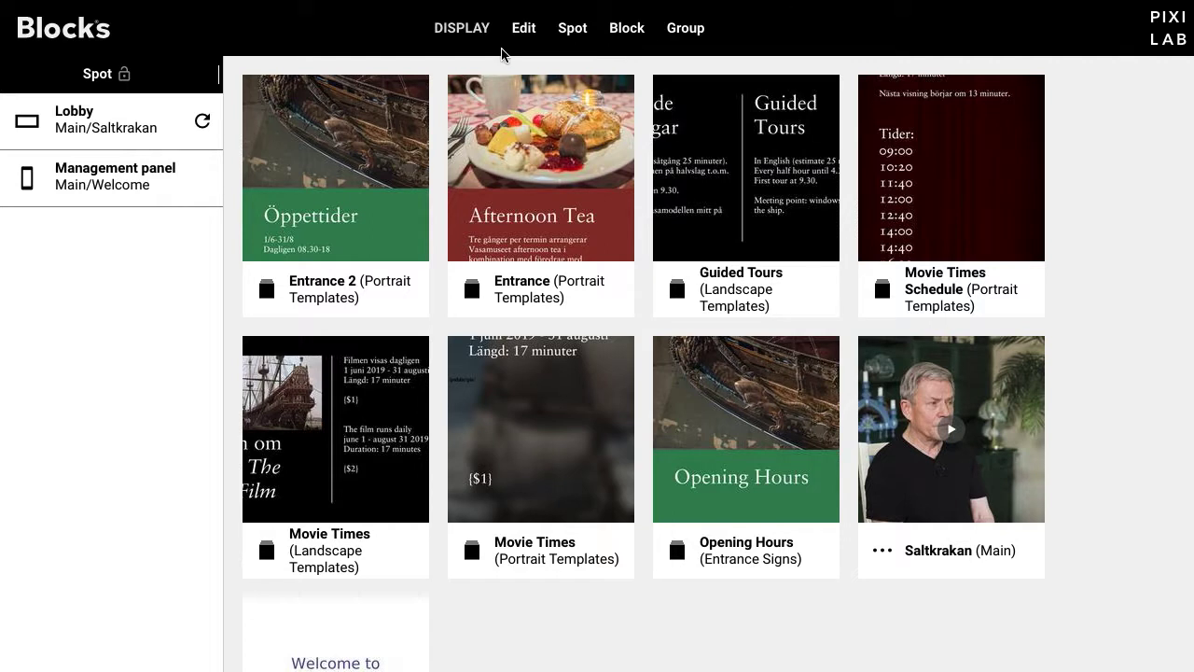
# Step: Open the DISPLAY menu to see the available app views
pyautogui.click(457, 34)
# Step: In Manage, inspect the editor and manager accounts and keep the manager's role as Manager
pyautogui.click(476, 99)
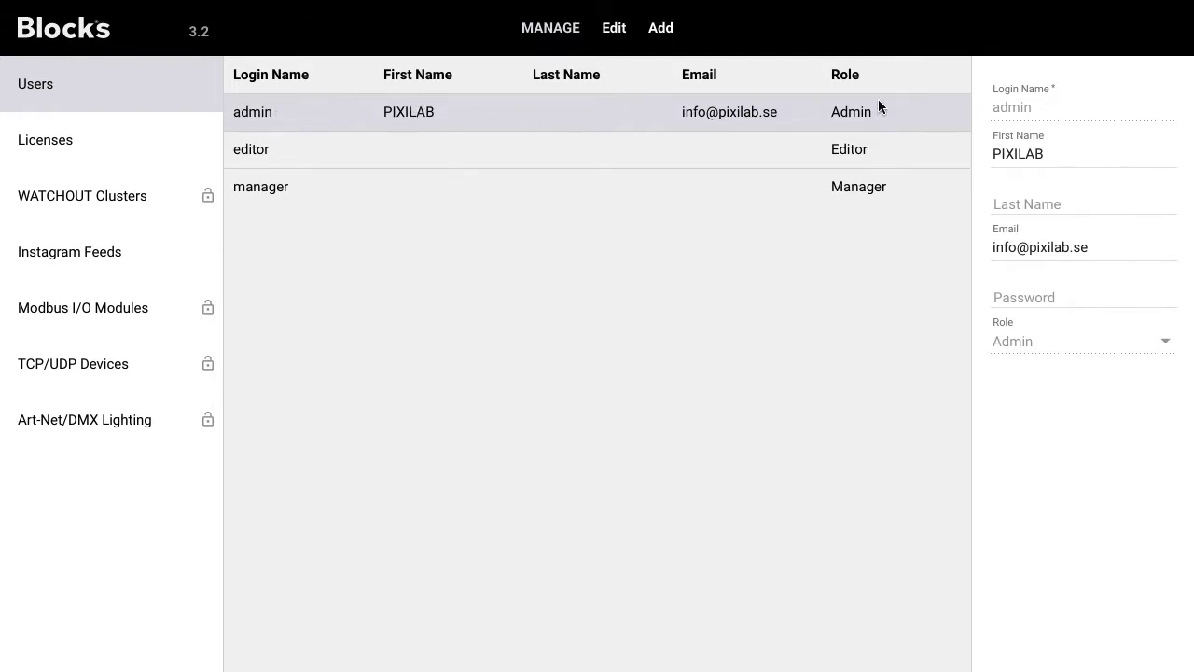
pyautogui.click(301, 155)
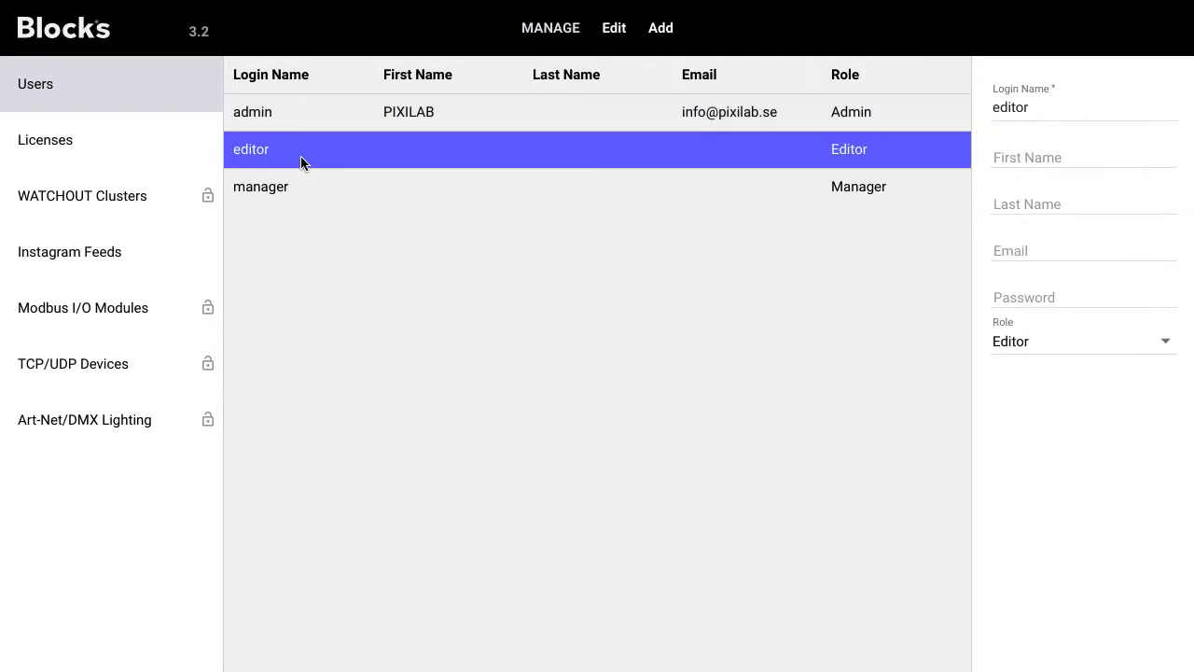
pyautogui.click(348, 189)
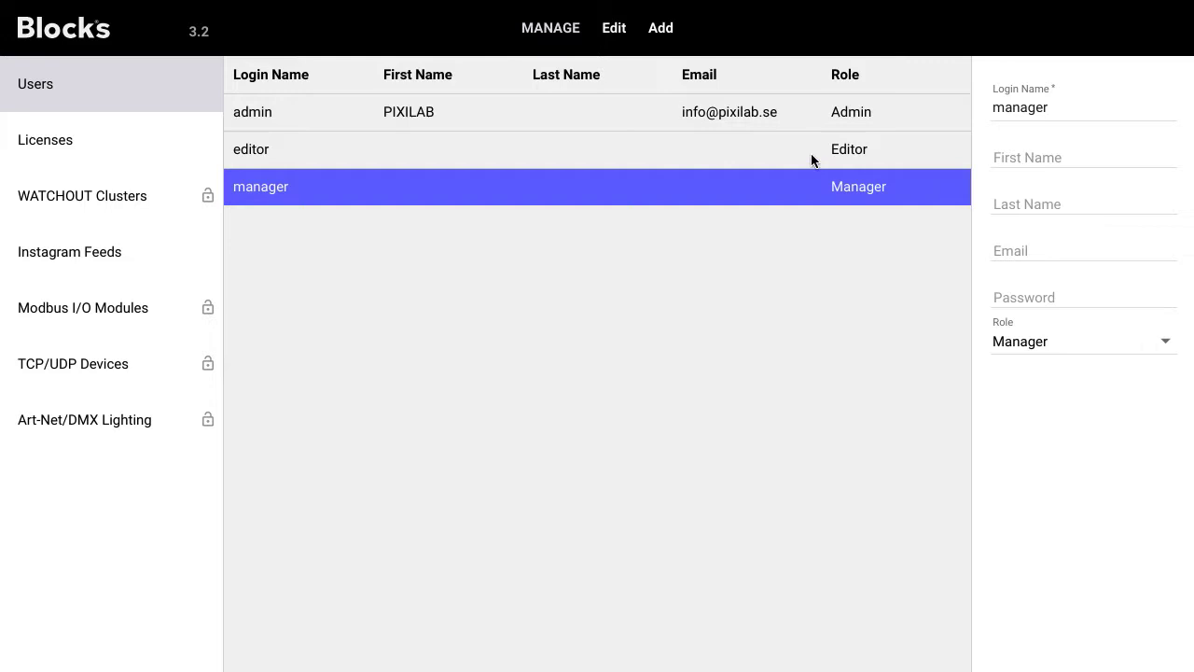
pyautogui.click(287, 156)
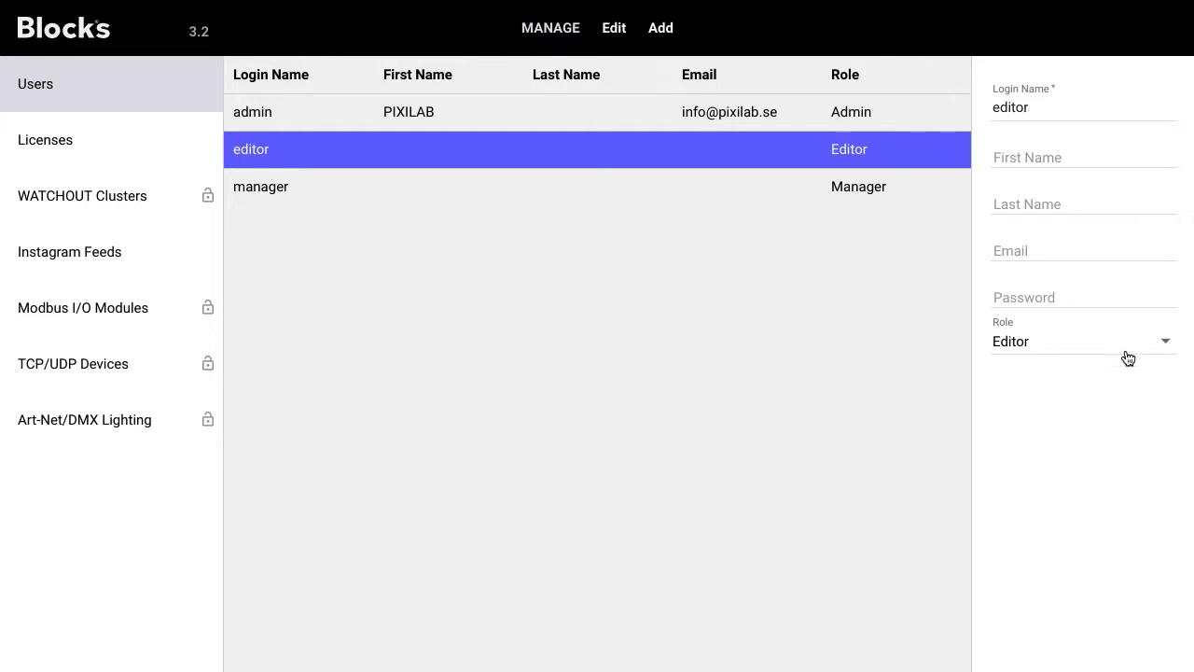
pyautogui.click(288, 188)
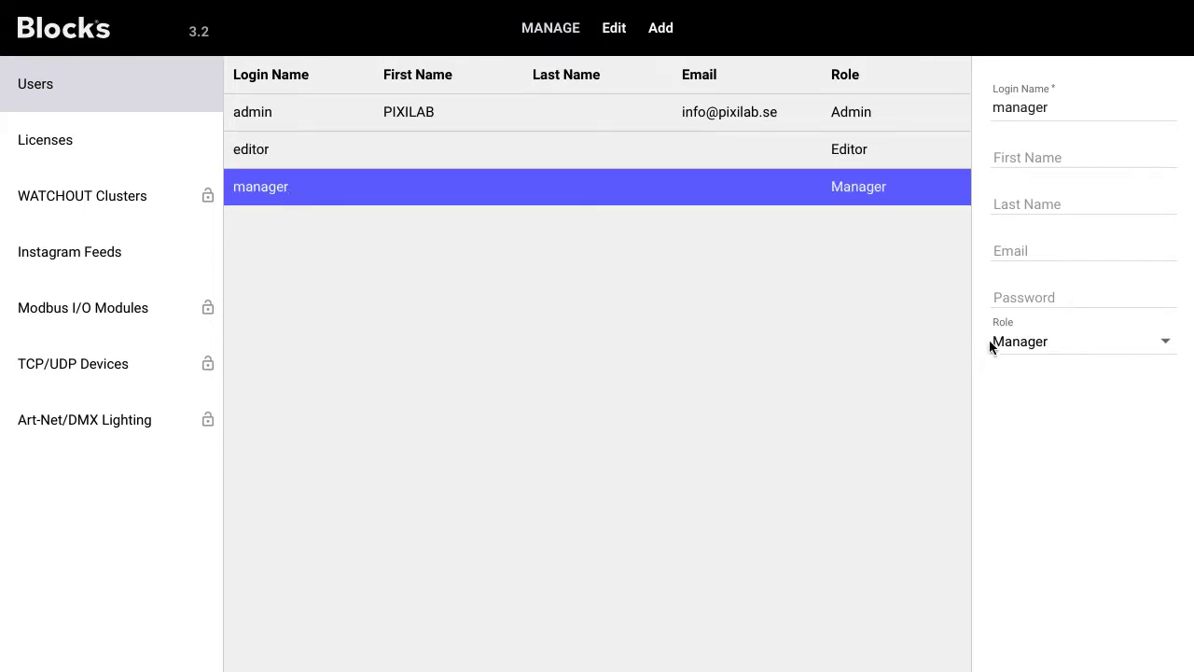
pyautogui.click(1154, 350)
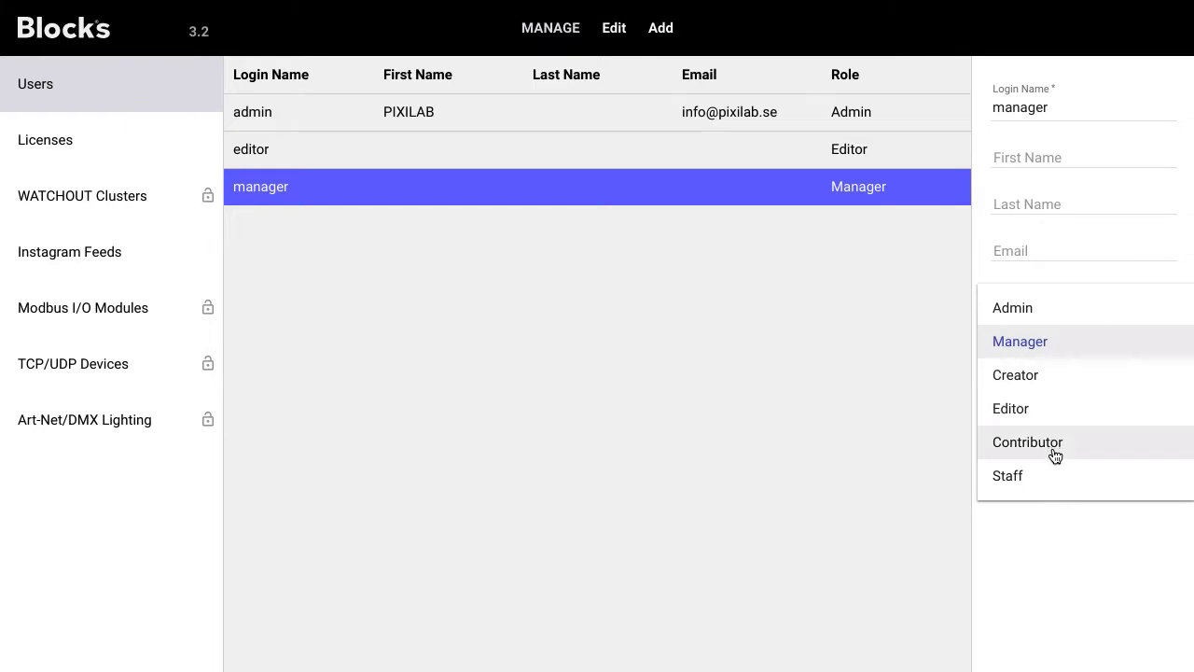
pyautogui.click(1042, 341)
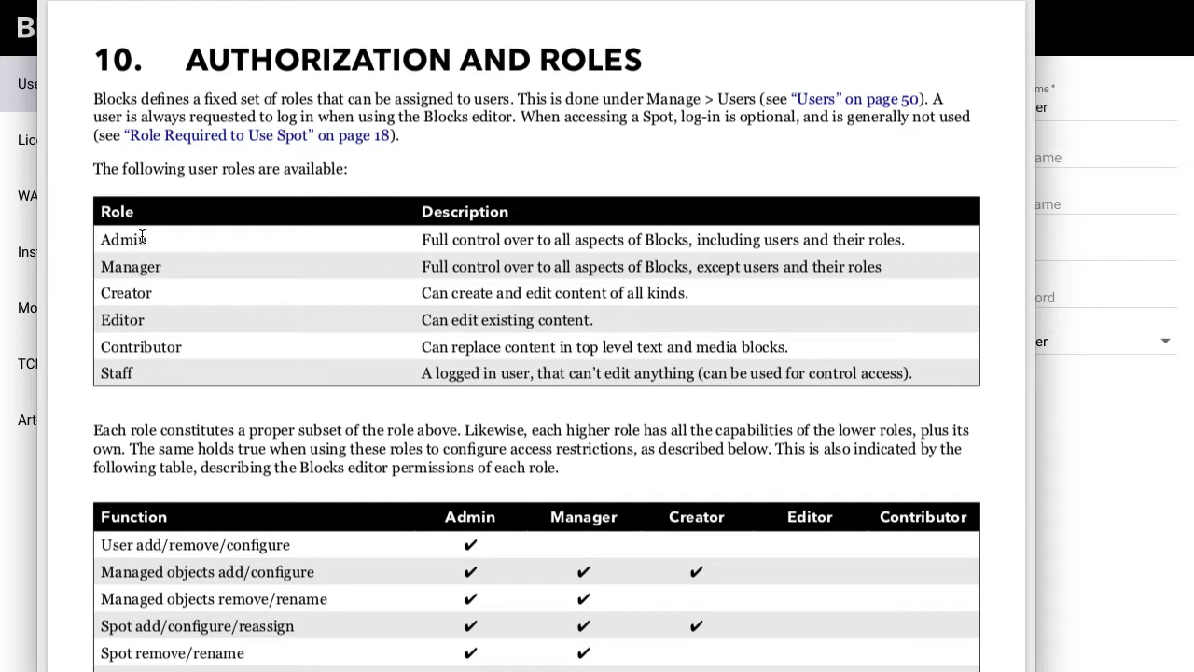
# Step: Scroll through the manual's Authorization and Roles permissions tables
pyautogui.scroll(-3, 365, 454)
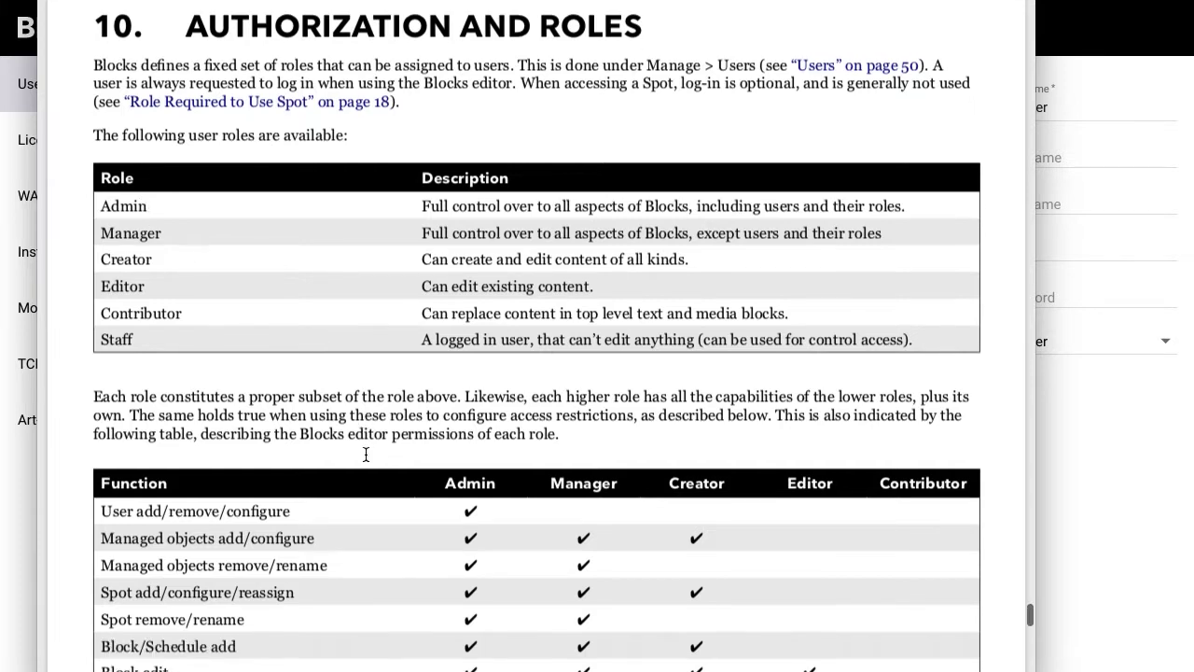
pyautogui.scroll(-3, 366, 454)
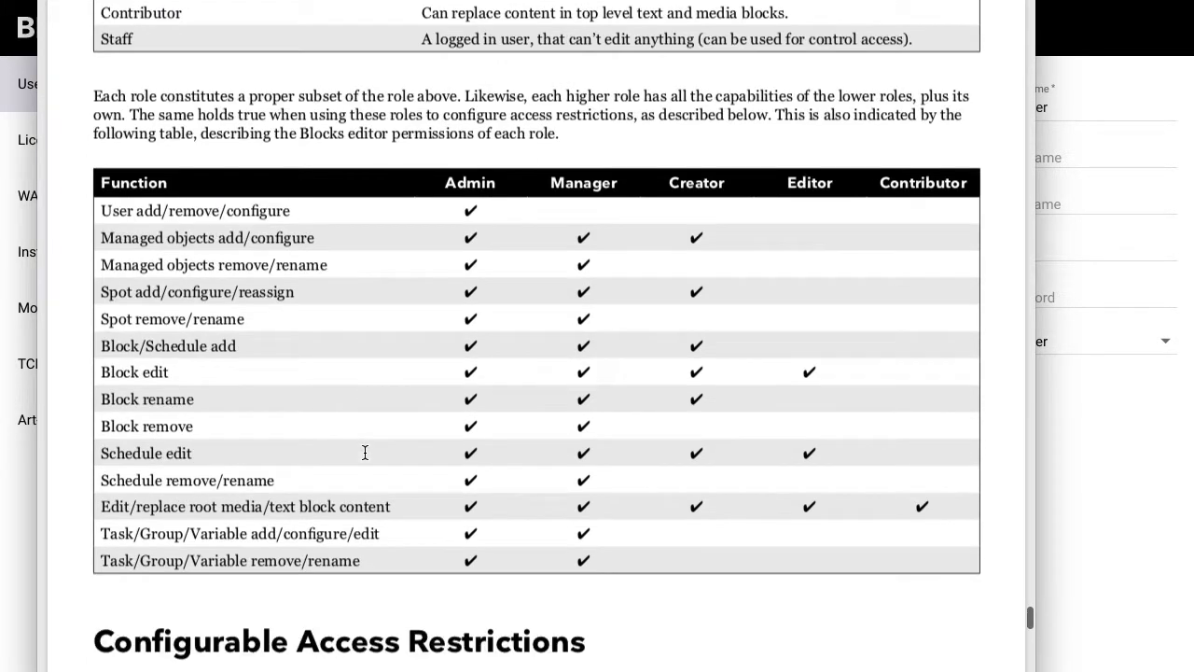
pyautogui.scroll(-1, 365, 453)
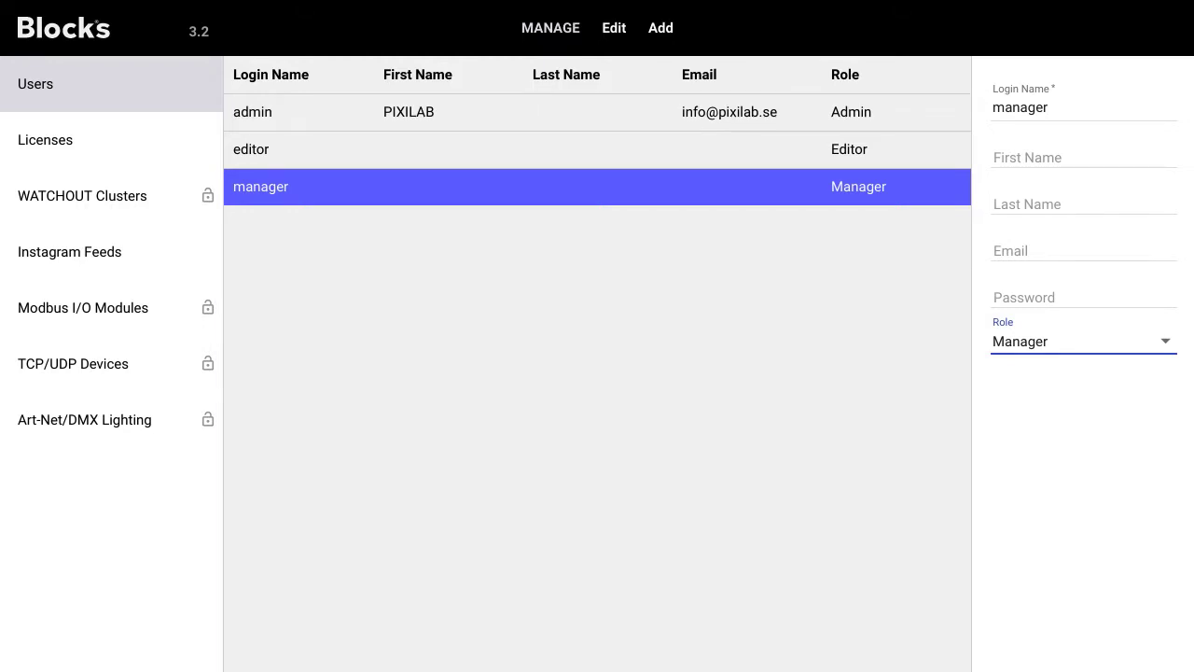
# Step: Set the Afternoon Tea Entrance block's Role Required to See to Creator, then return to the overview
pyautogui.click(60, 41)
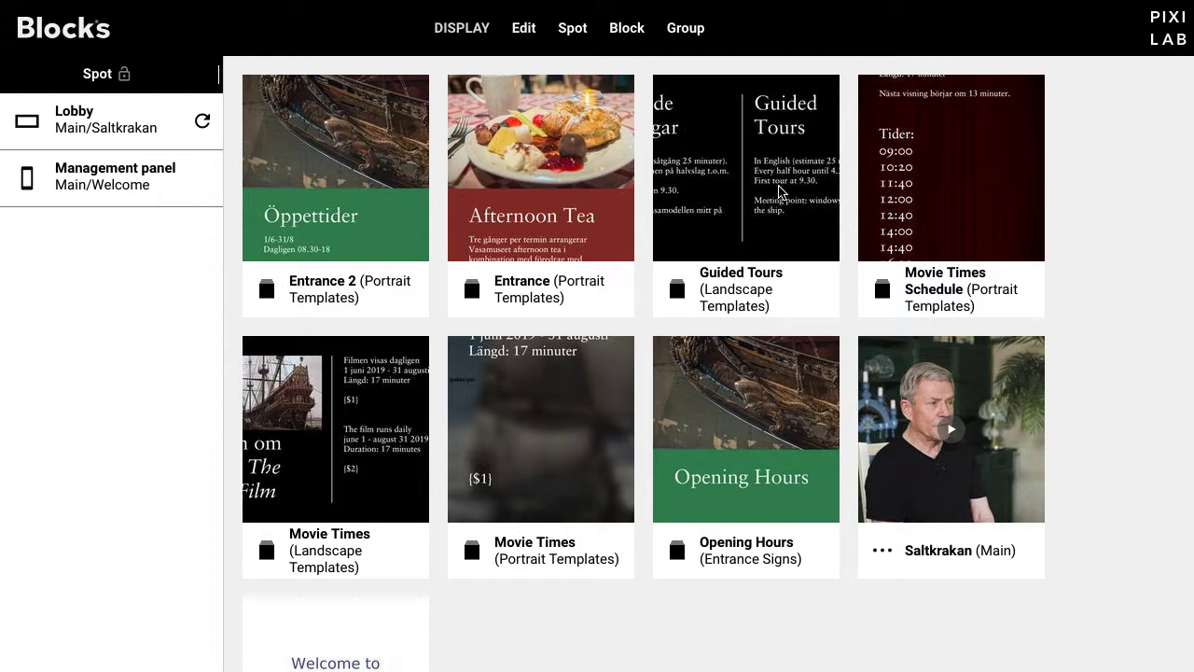
pyautogui.click(361, 145)
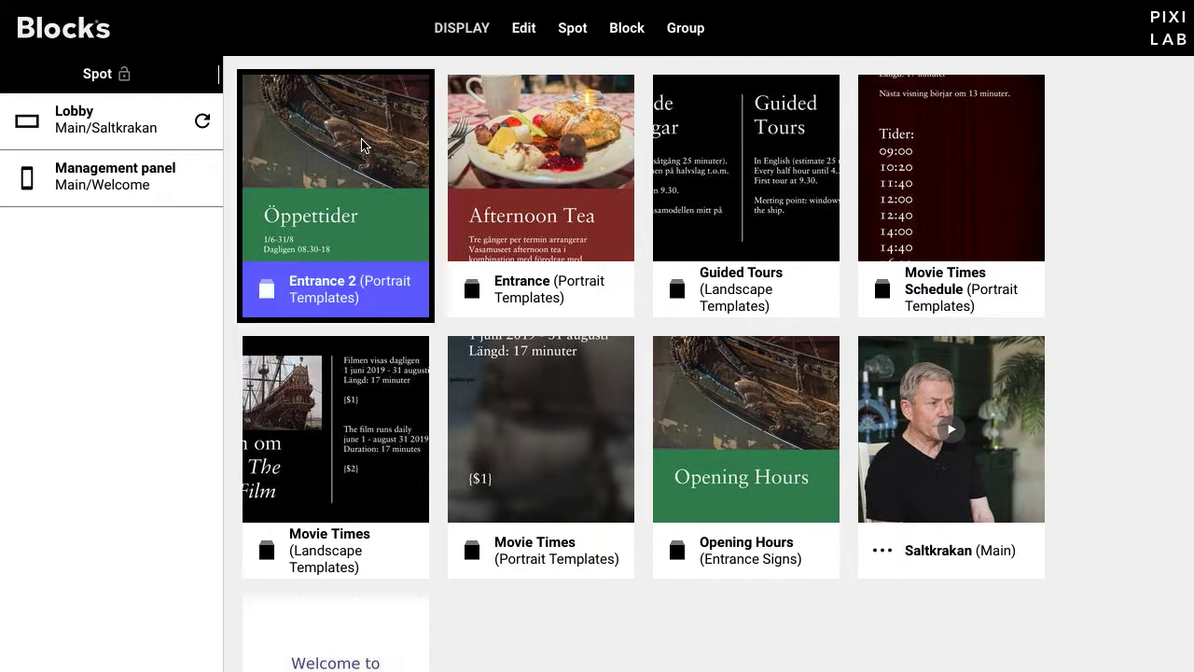
pyautogui.doubleClick(491, 126)
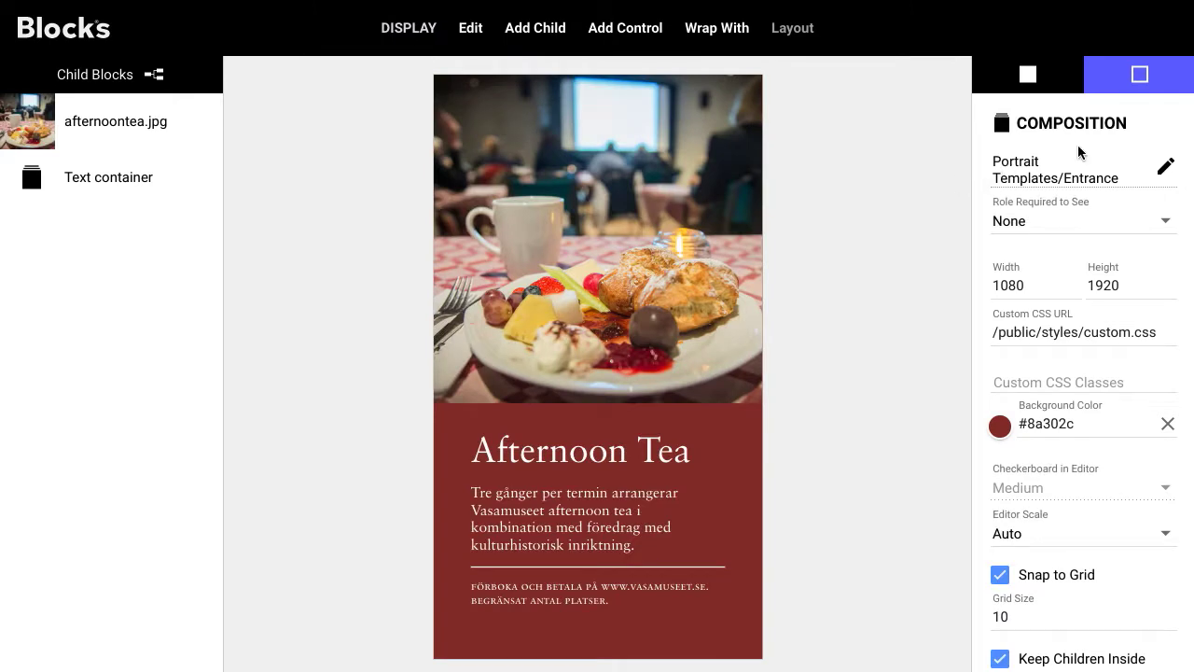
pyautogui.click(1135, 226)
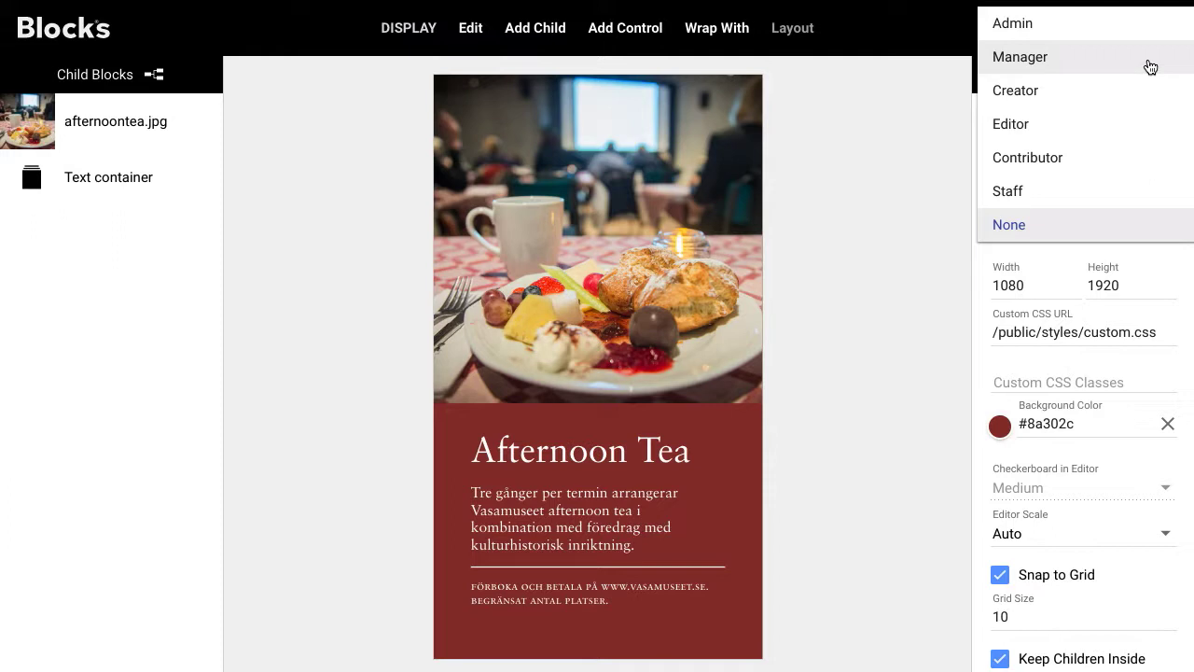
pyautogui.click(1150, 67)
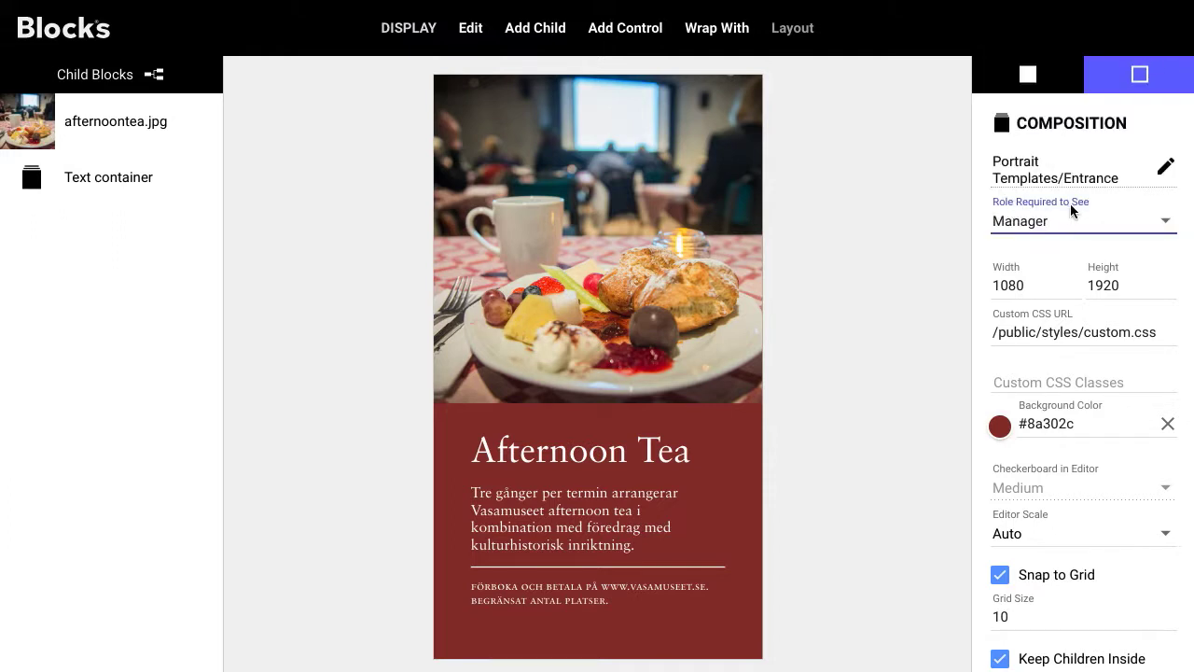
pyautogui.click(1117, 223)
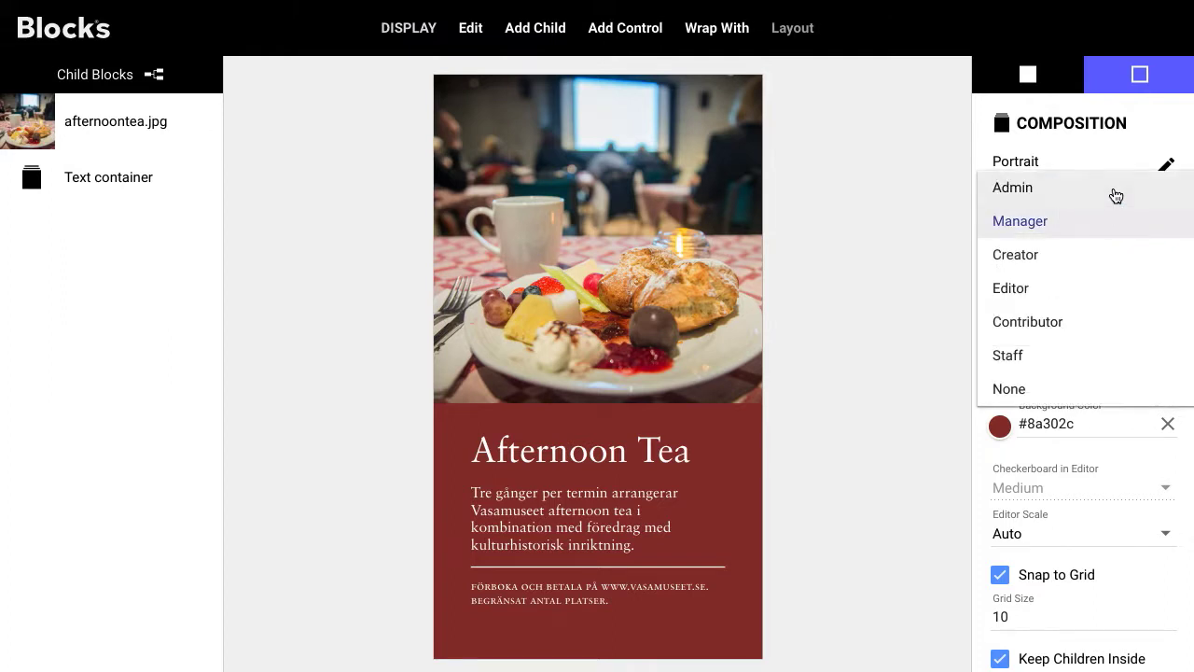
pyautogui.click(1092, 257)
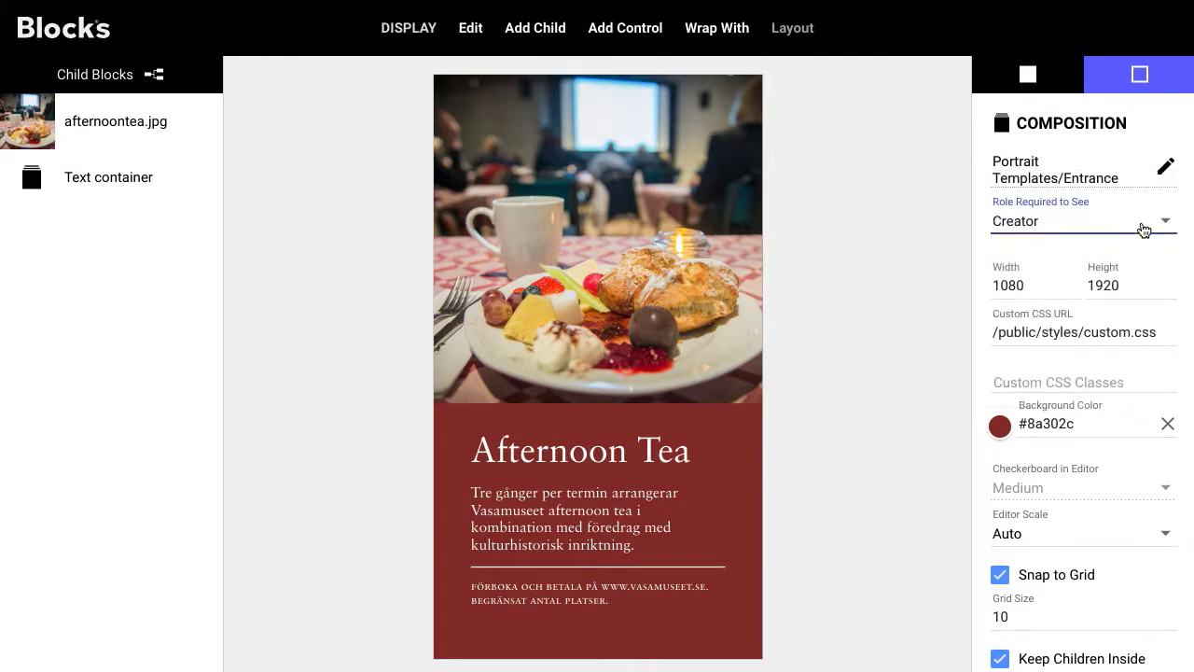
pyautogui.click(1139, 224)
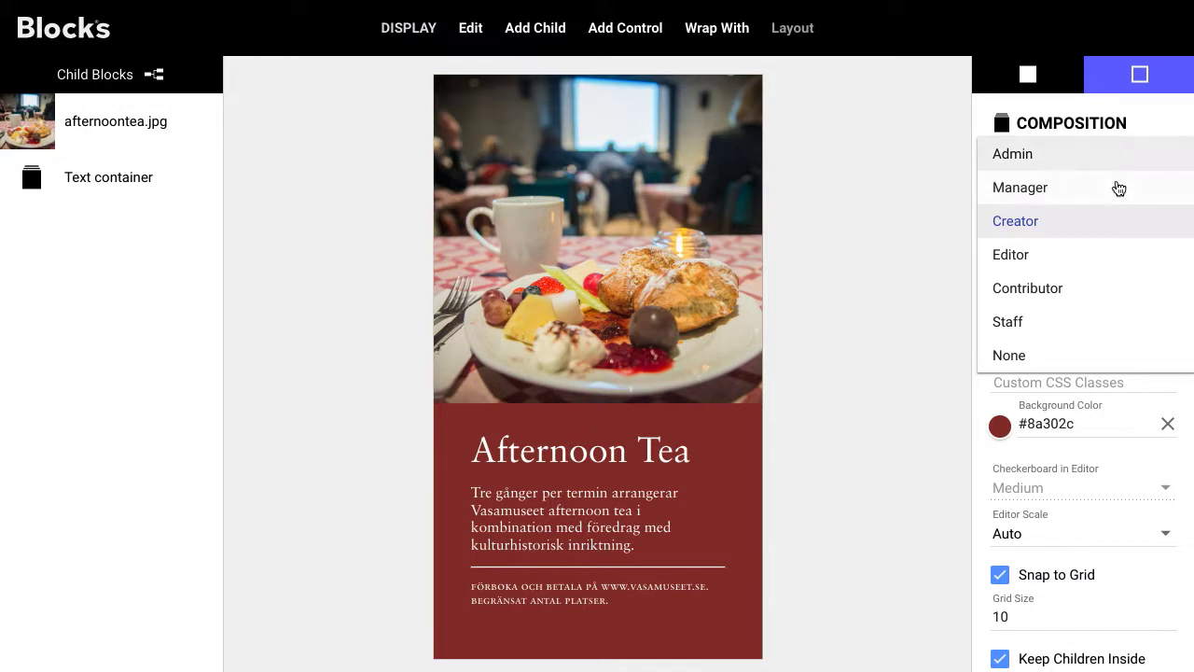
pyautogui.click(1113, 230)
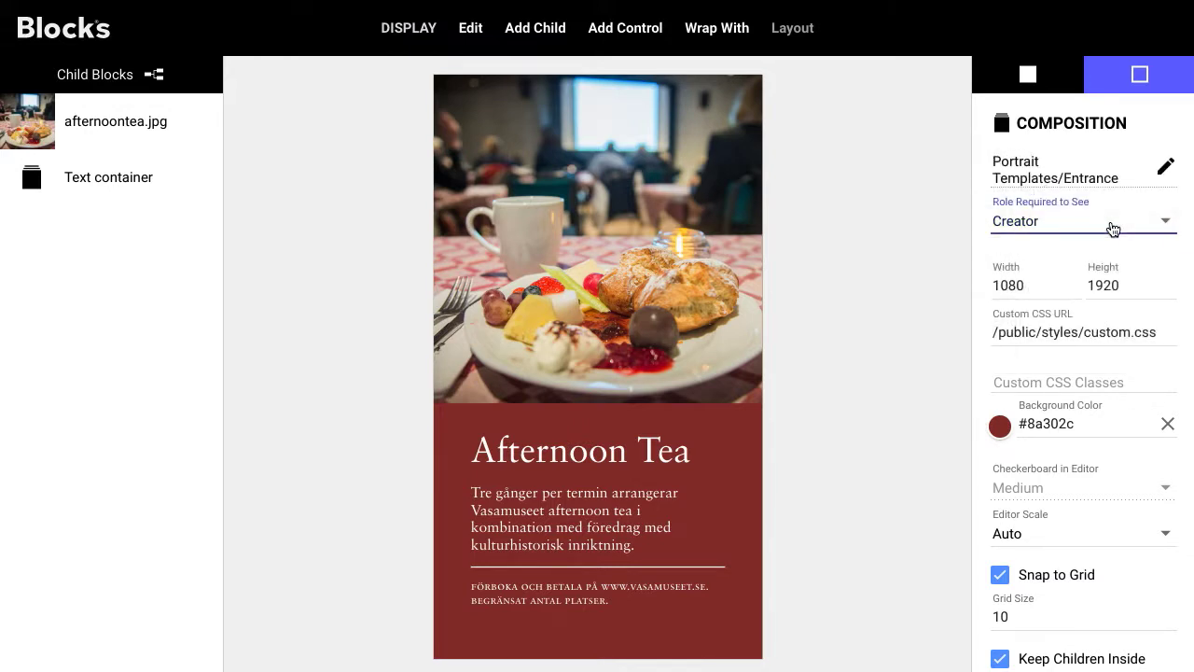
pyautogui.click(80, 36)
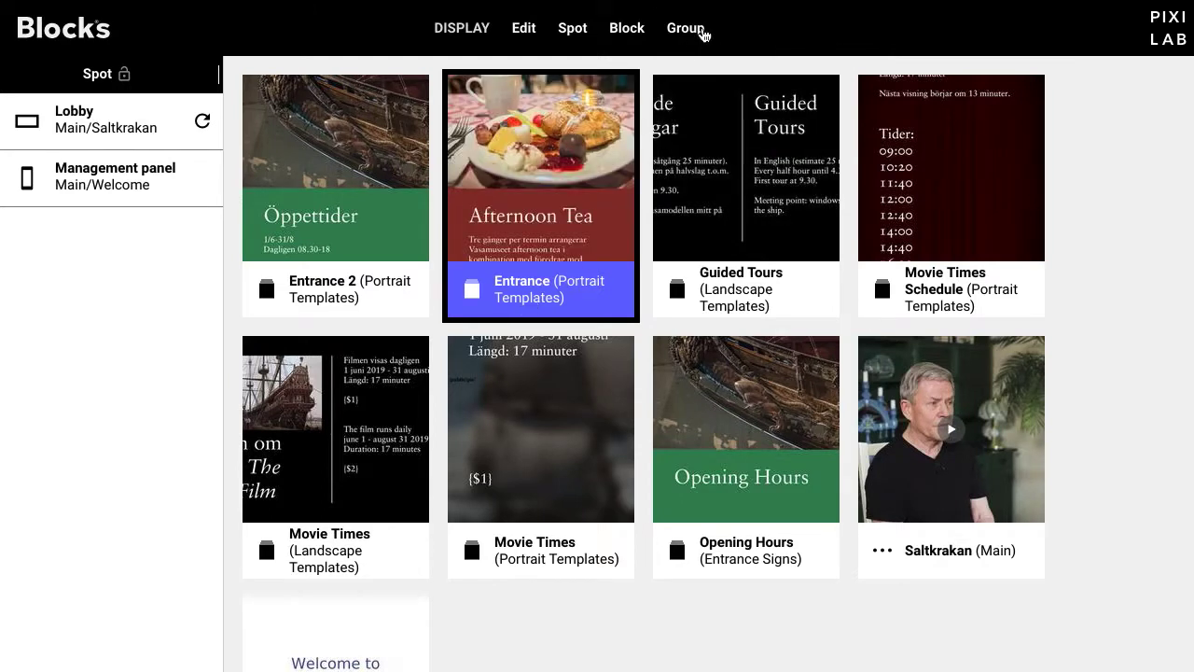
# Step: Filter to the Portrait Templates group and lock its blocks to require the Creator role
pyautogui.moveTo(703, 33)
pyautogui.click(714, 158)
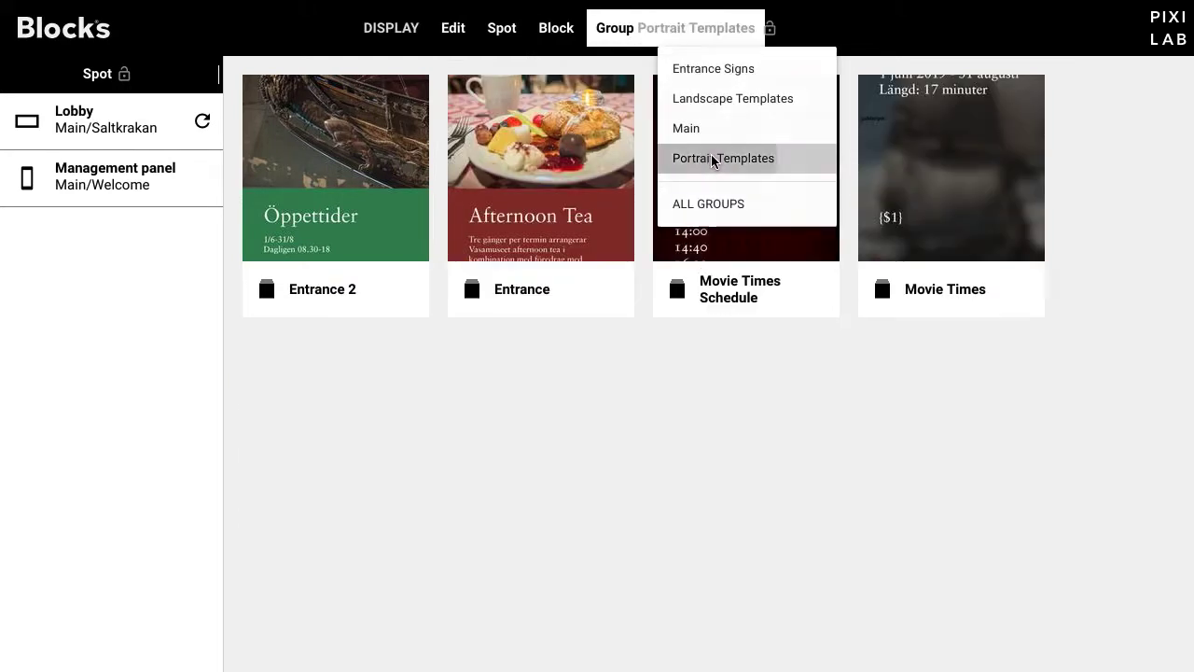
pyautogui.click(770, 36)
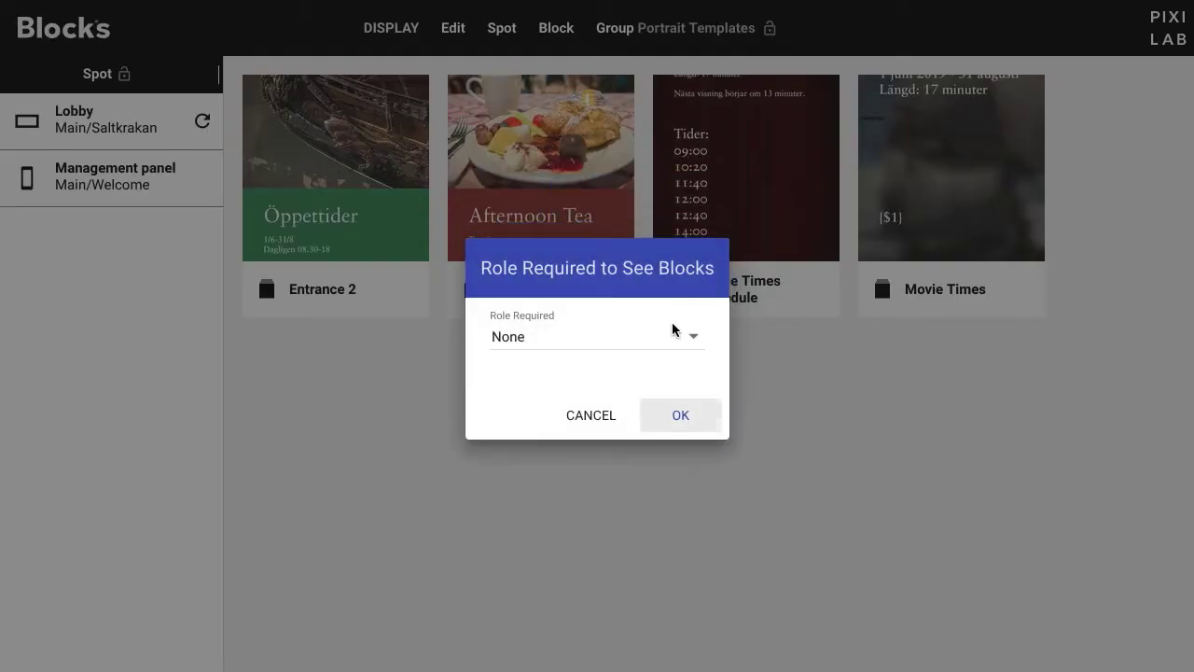
pyautogui.click(651, 340)
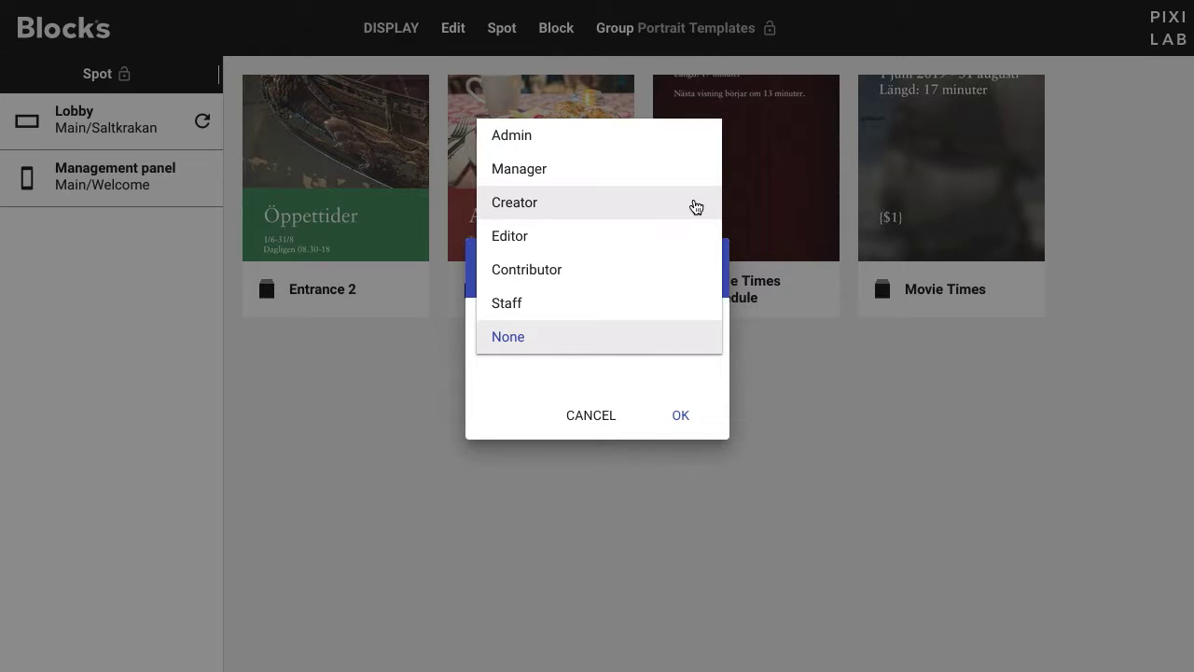
pyautogui.click(696, 207)
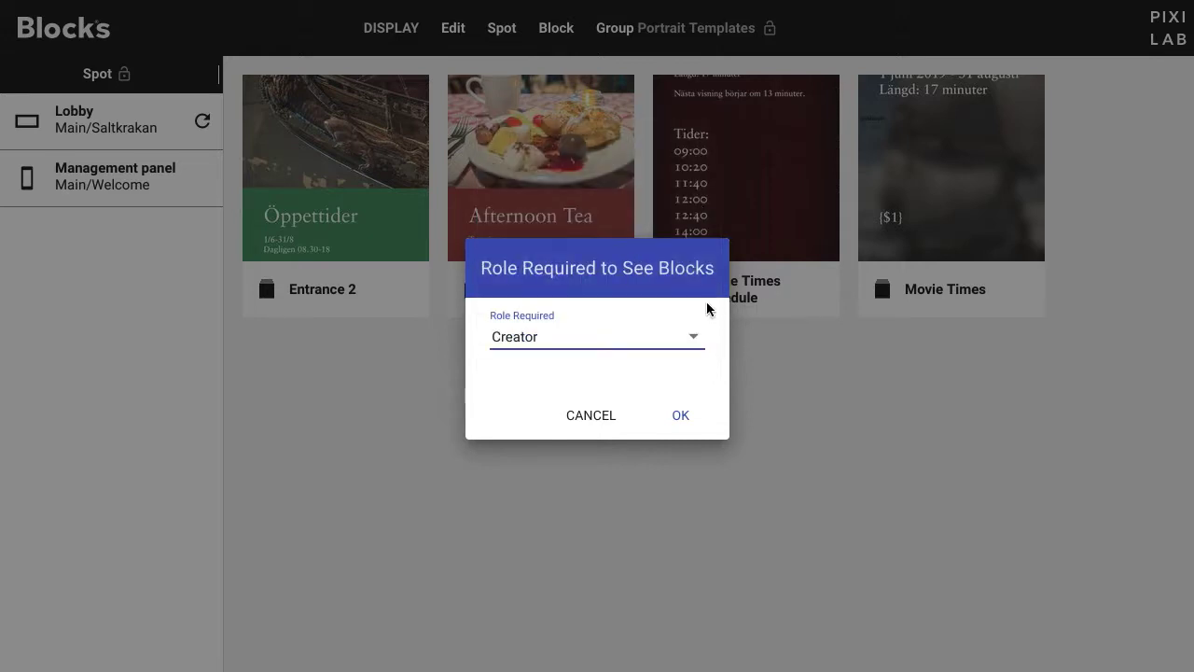
pyautogui.click(693, 338)
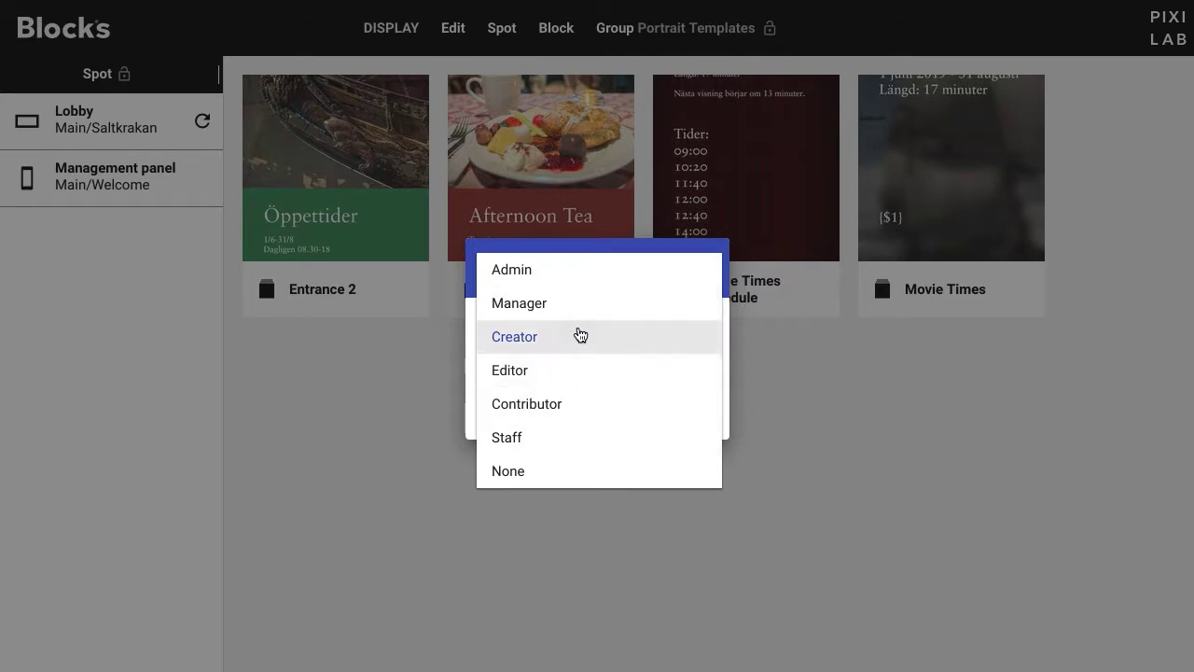
pyautogui.click(580, 335)
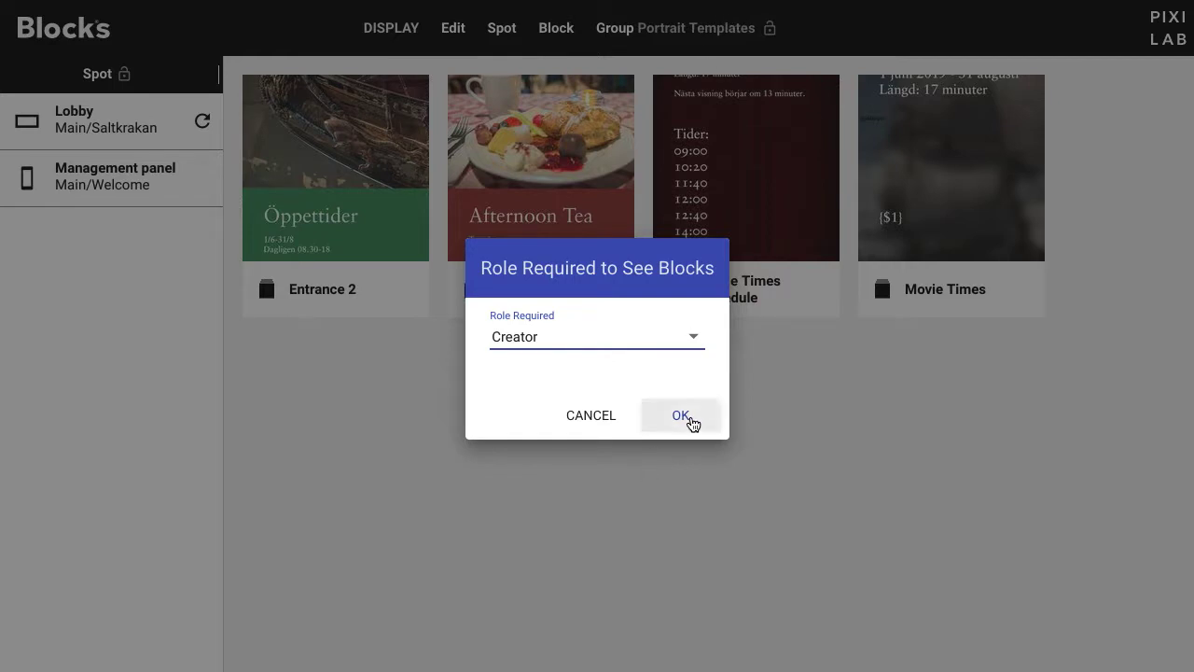
pyautogui.click(690, 419)
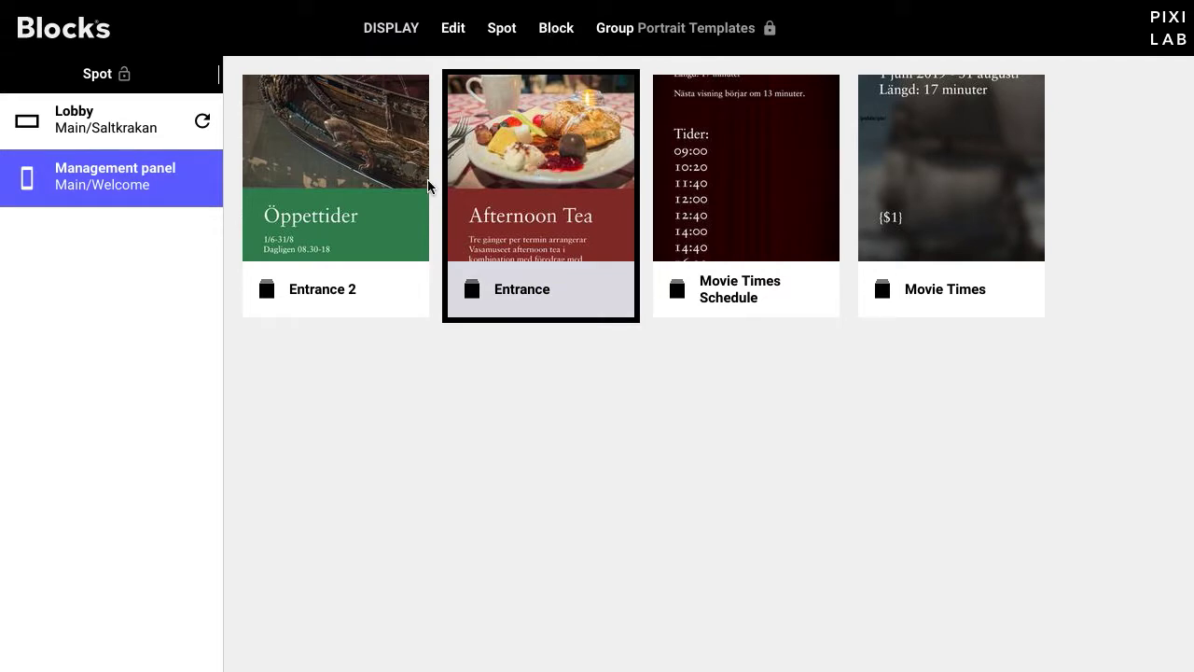
# Step: Set the Management panel spot's Role Required to Control Spot to Manager in its Advanced settings
pyautogui.doubleClick(156, 178)
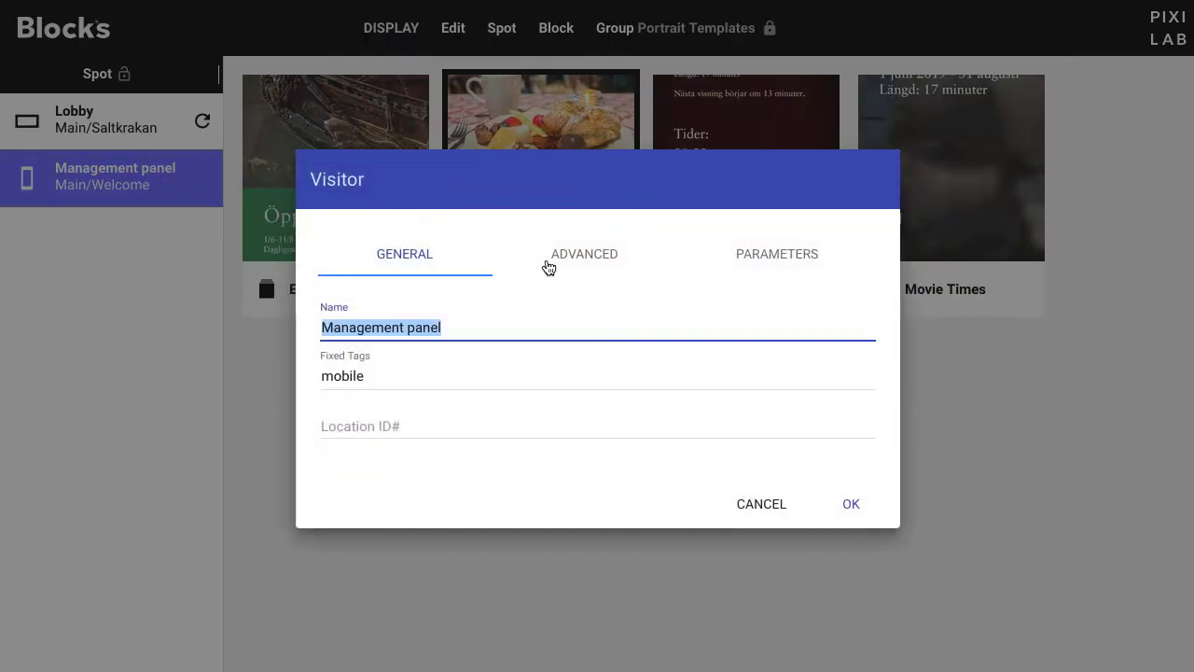
pyautogui.click(573, 263)
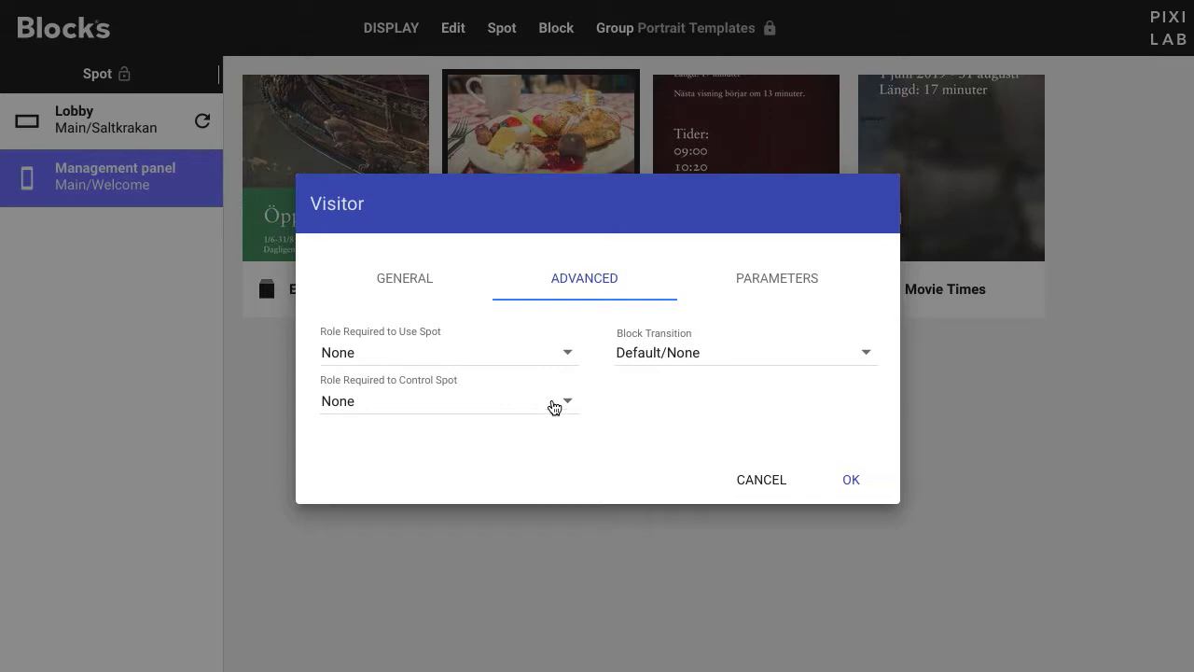
pyautogui.click(553, 407)
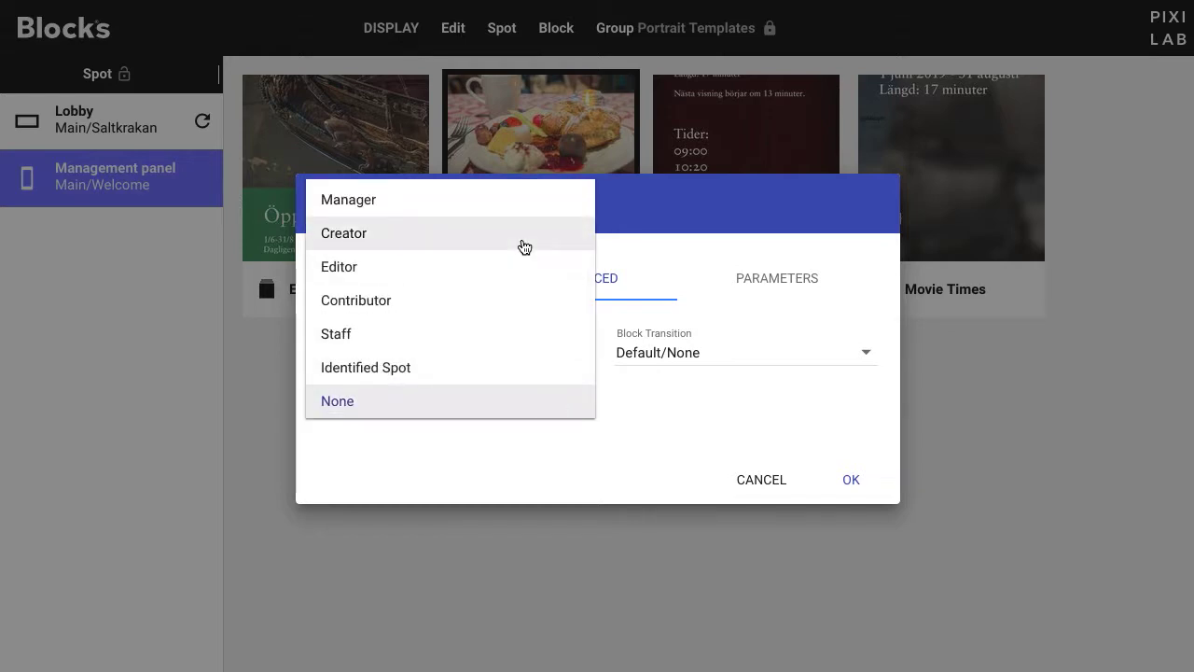
pyautogui.scroll(1, 527, 252)
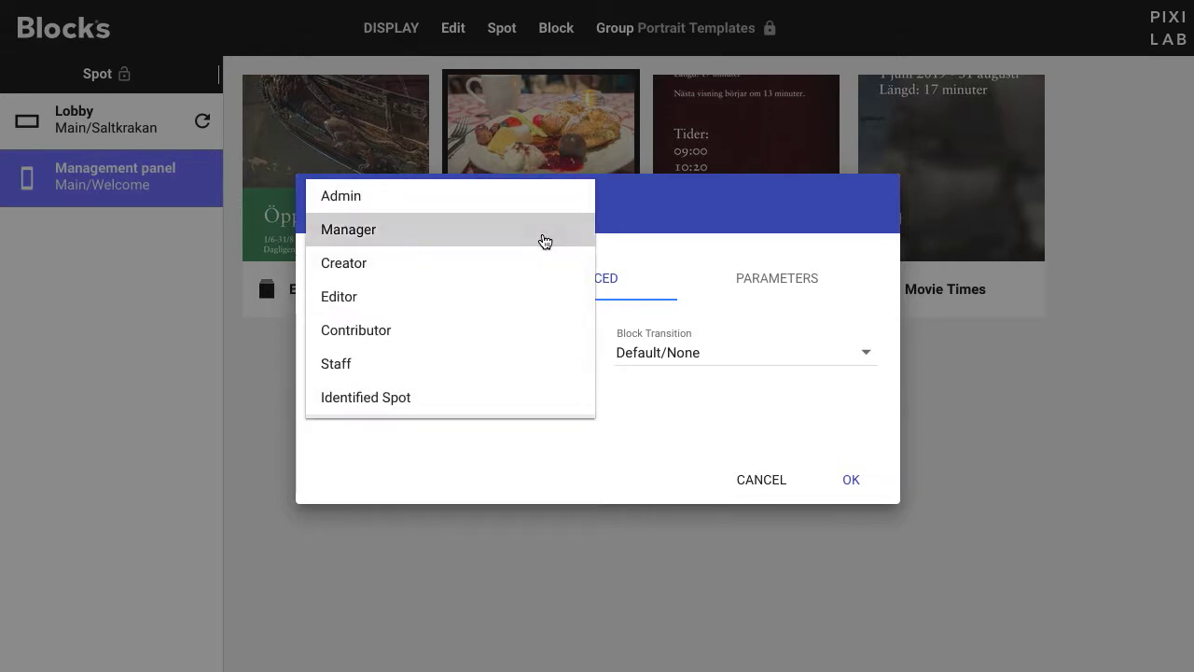
pyautogui.click(545, 241)
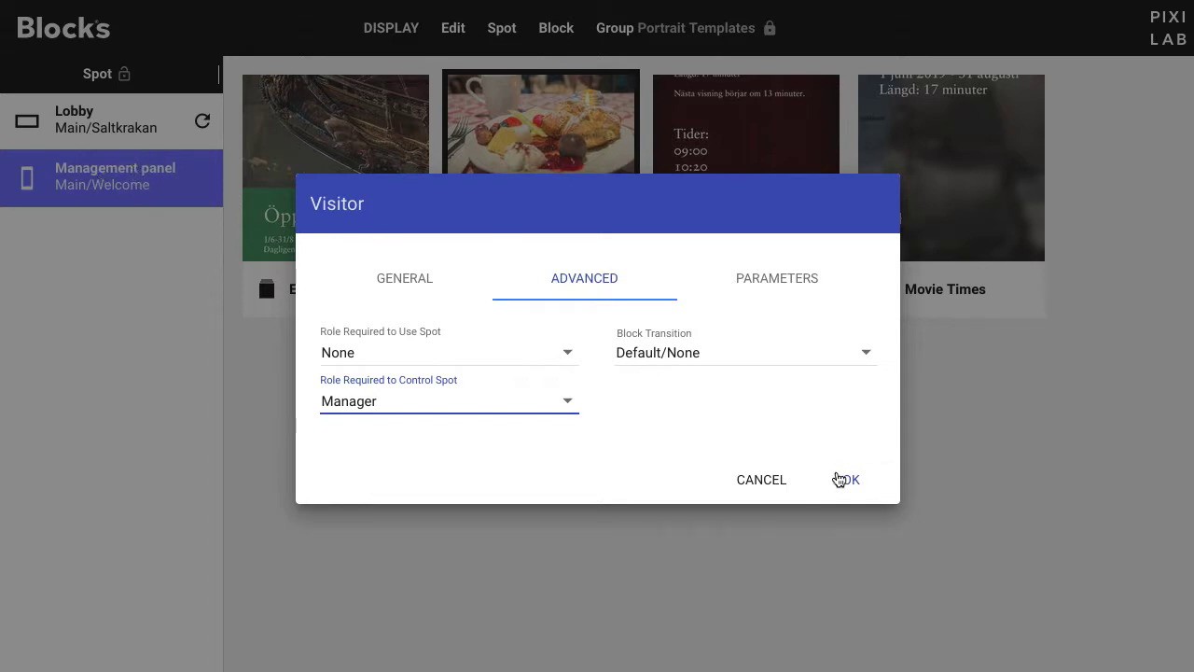
pyautogui.click(845, 479)
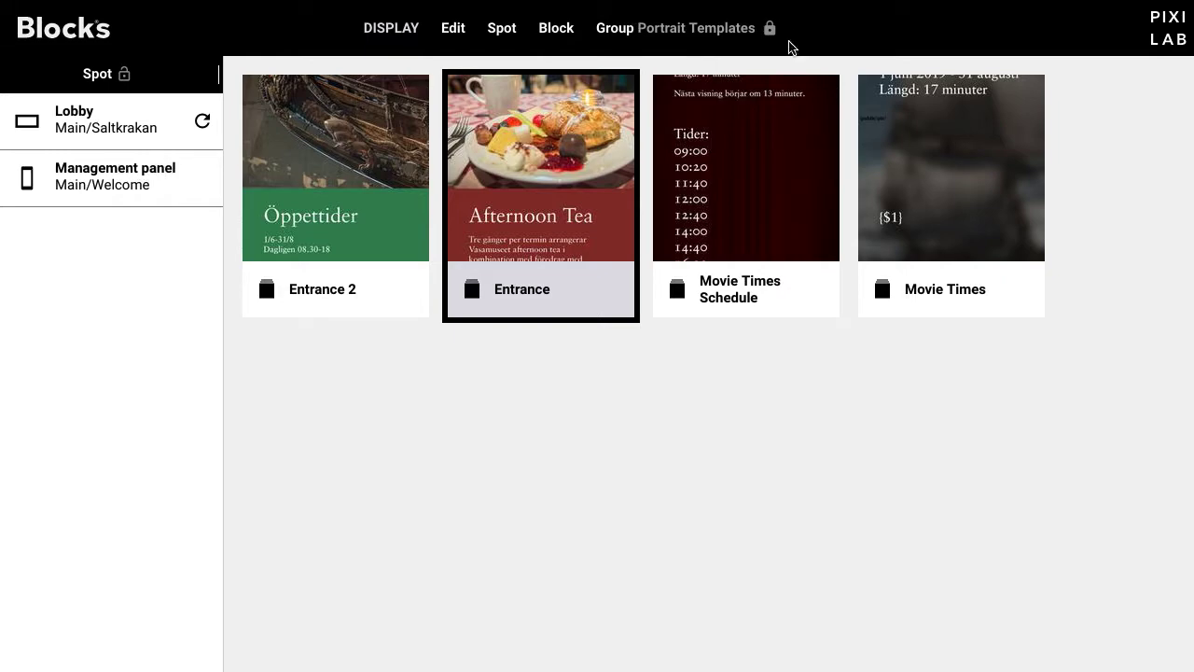
pyautogui.click(770, 30)
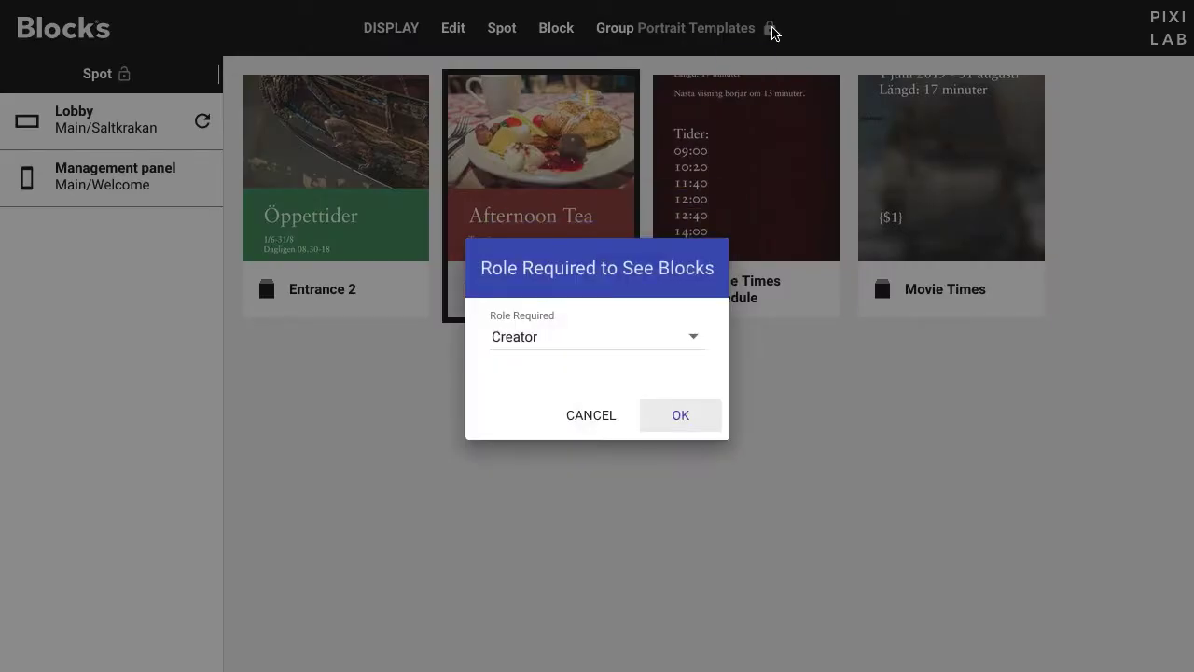
pyautogui.click(693, 342)
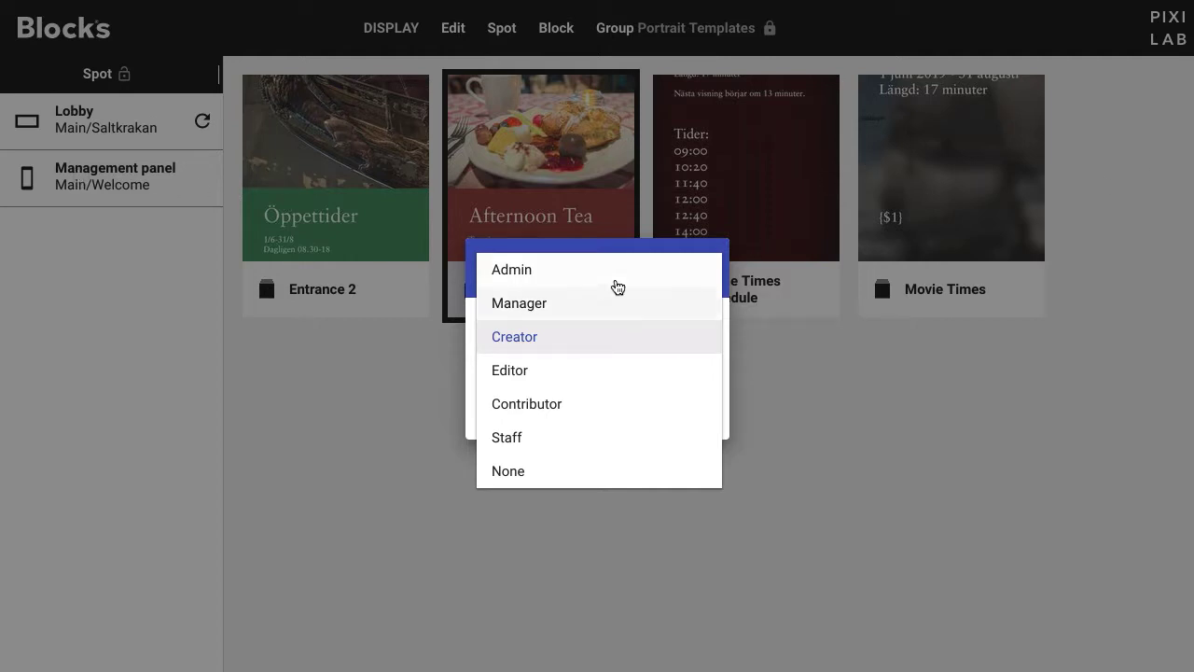
pyautogui.click(720, 246)
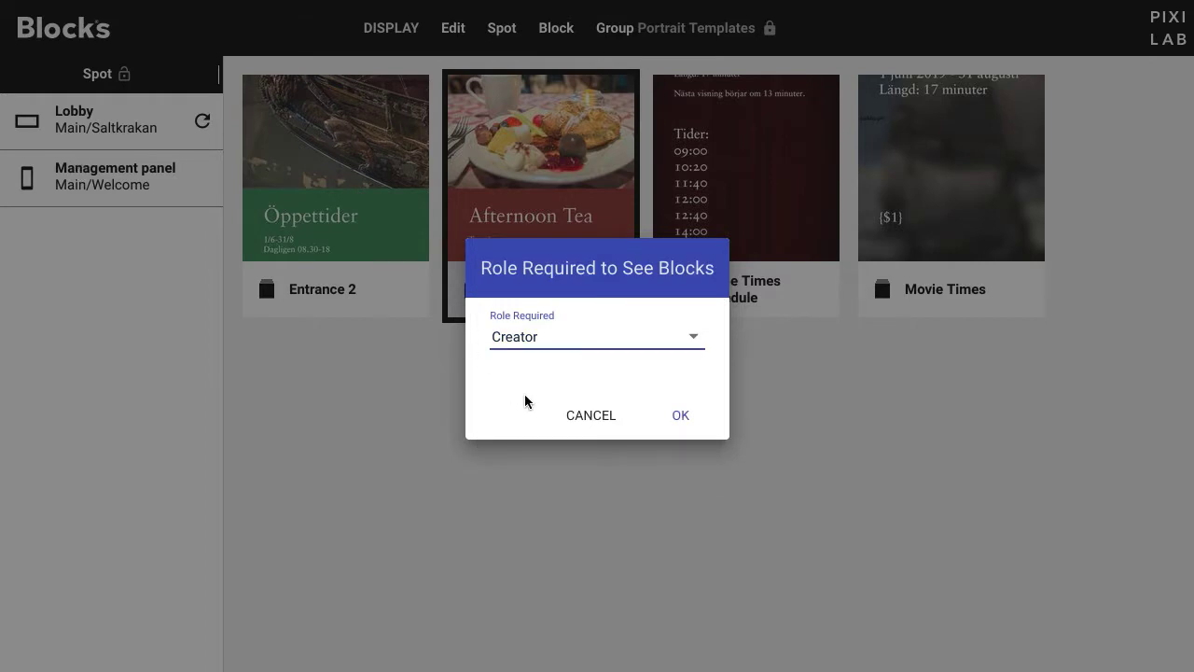
pyautogui.click(576, 411)
# Step: Log out of admin, sign in with the editor account and password, and show ALL GROUPS
pyautogui.click(379, 31)
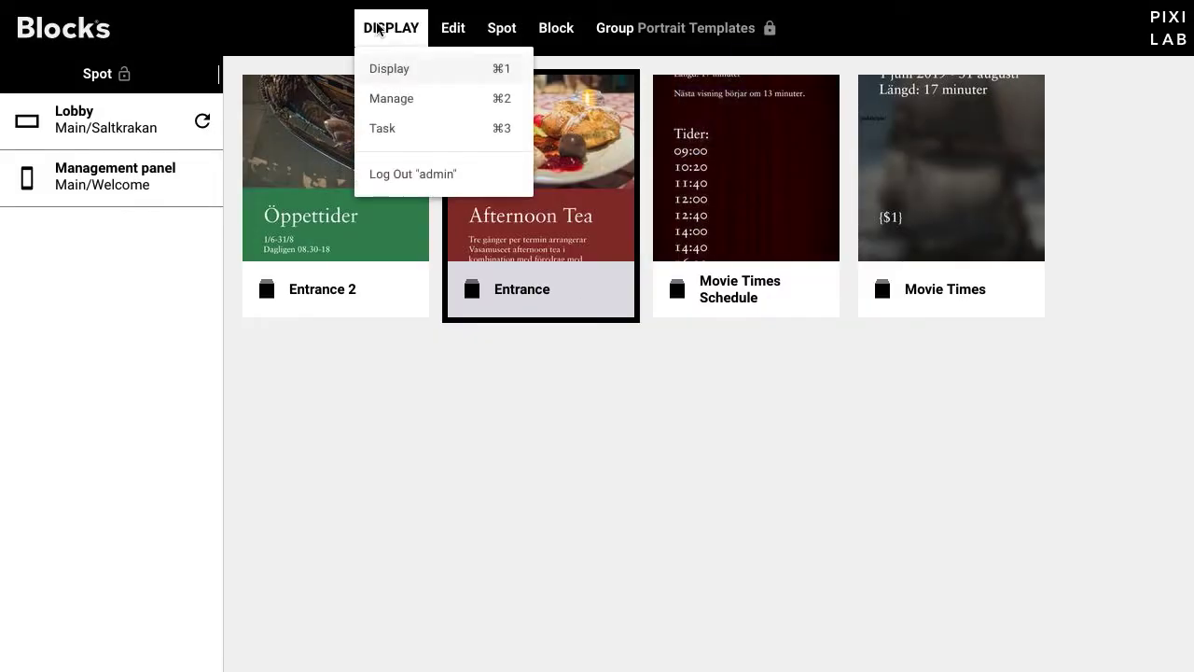
pyautogui.click(427, 179)
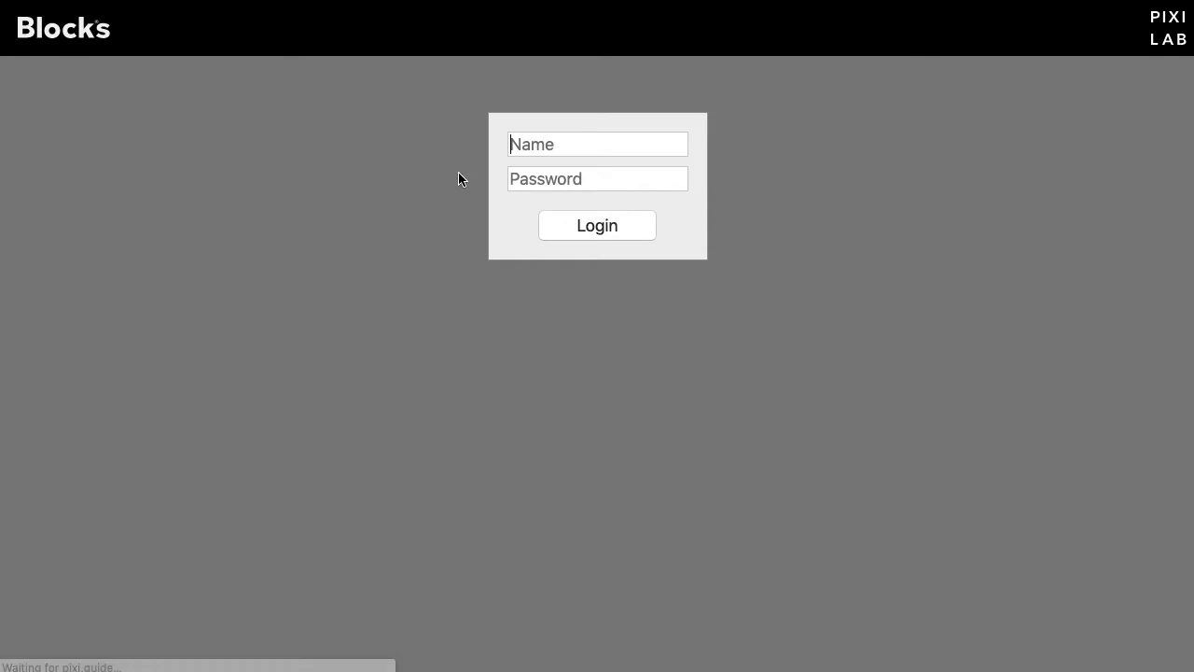
pyautogui.click(570, 149)
pyautogui.write('a')
pyautogui.press('BackSpace')
pyautogui.write('editor')
pyautogui.press('Tab')
pyautogui.write('ed')
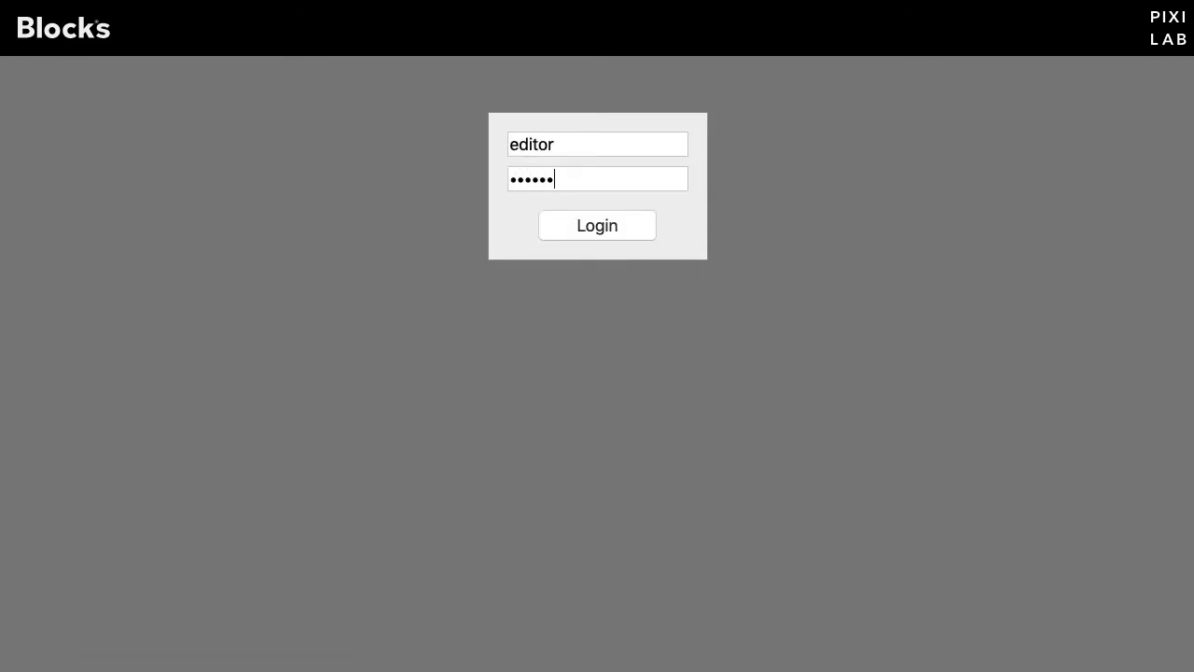
pyautogui.click(623, 226)
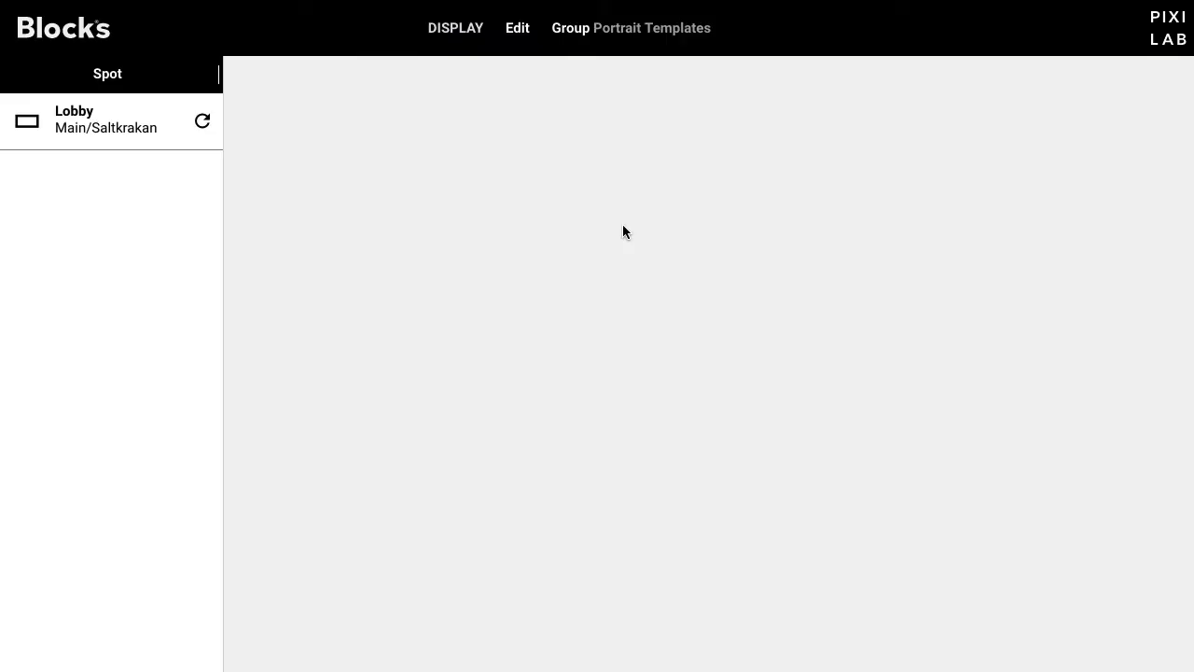
pyautogui.click(589, 33)
pyautogui.click(610, 176)
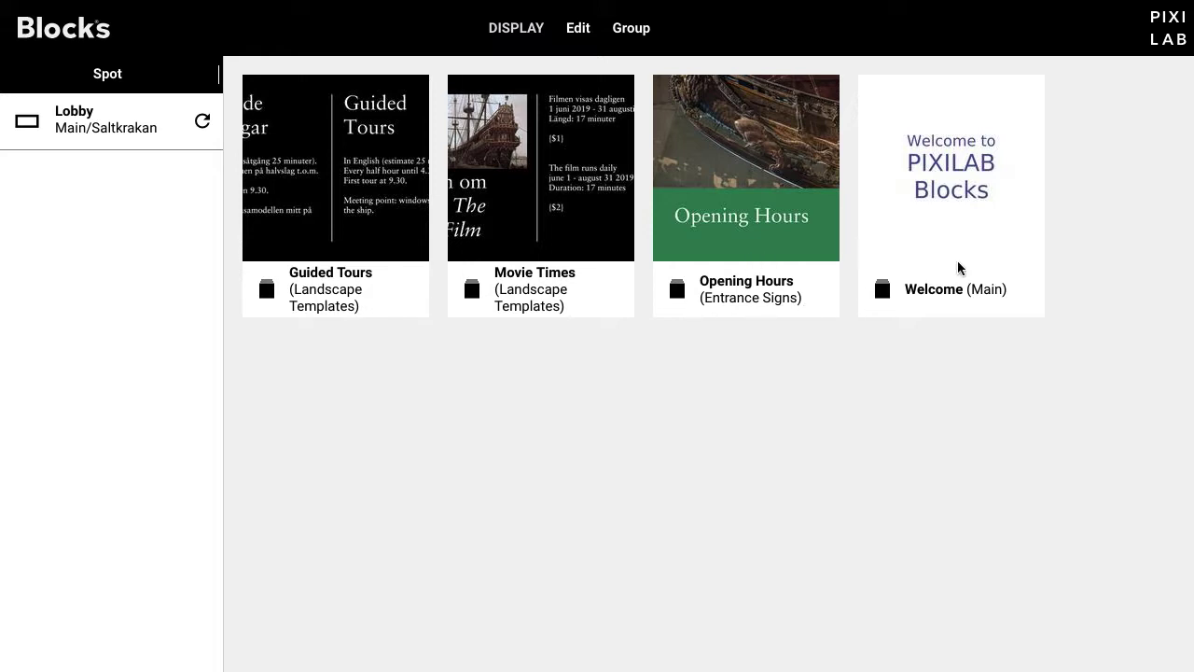
# Step: Check the Group list without changing it, then bring up the DISPLAY menu's logout option
pyautogui.click(649, 28)
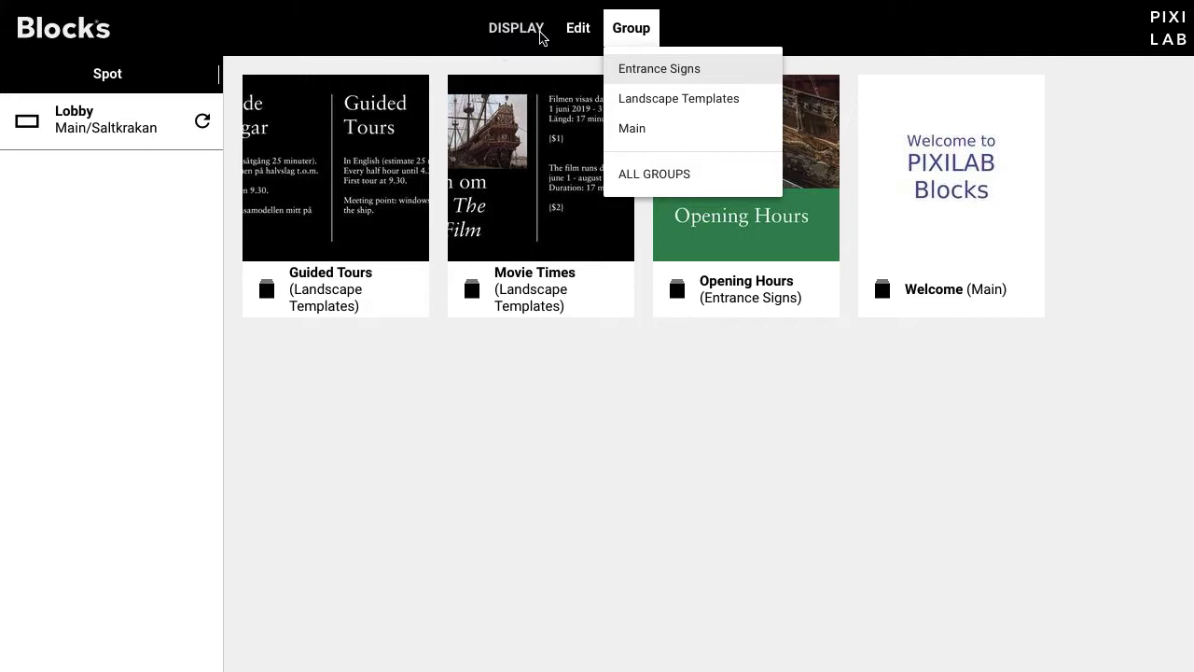
pyautogui.click(516, 34)
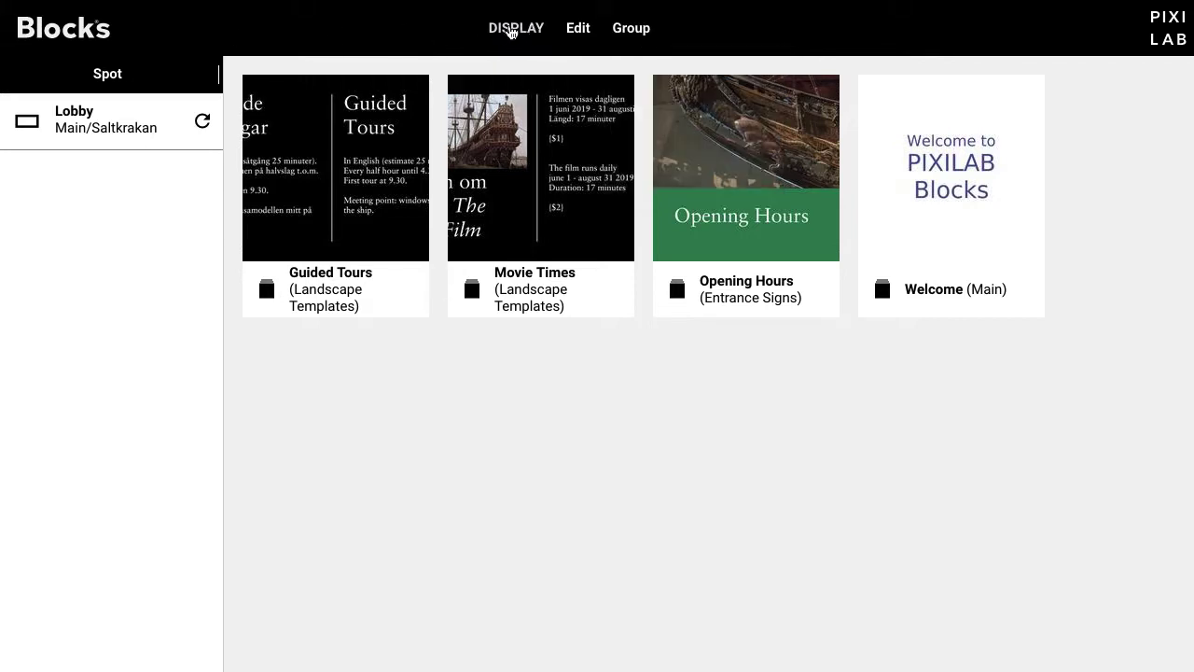
pyautogui.click(511, 33)
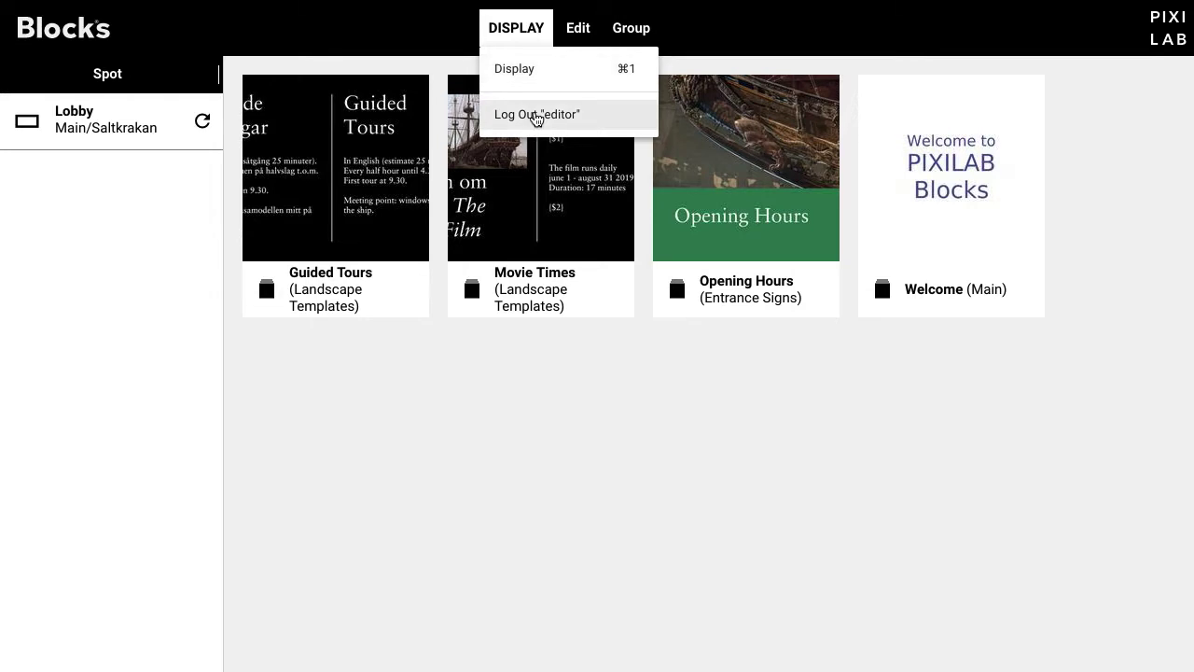
# Step: Log out of the editor account and sign back in as admin with its password
pyautogui.click(537, 119)
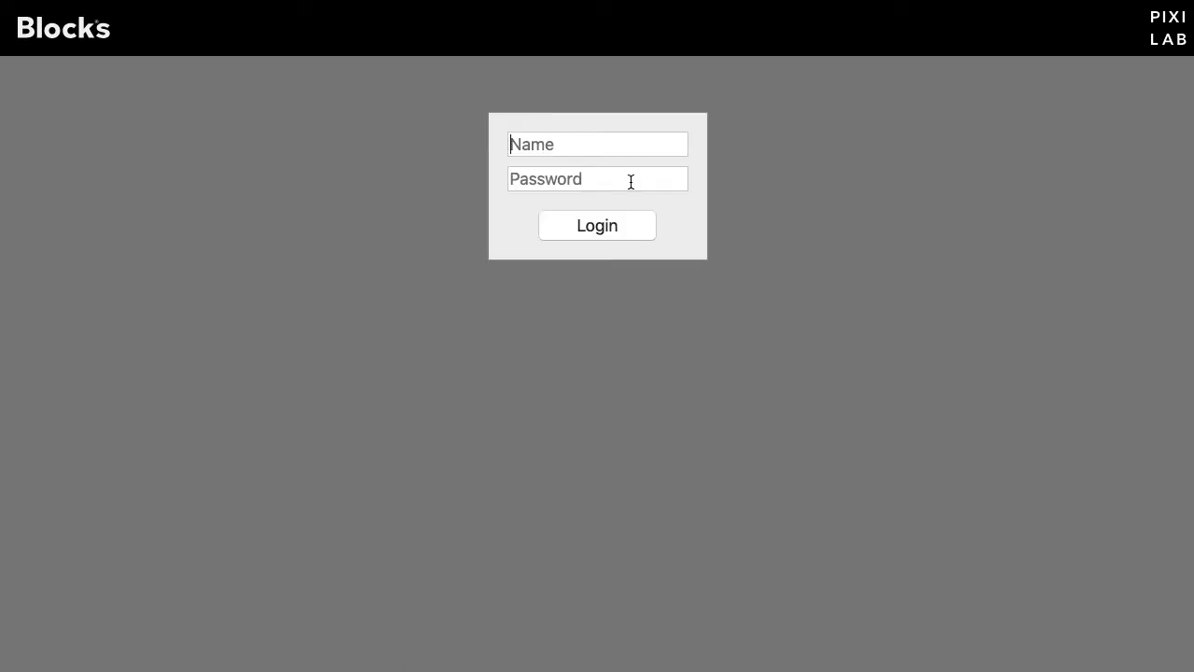
pyautogui.write('admin')
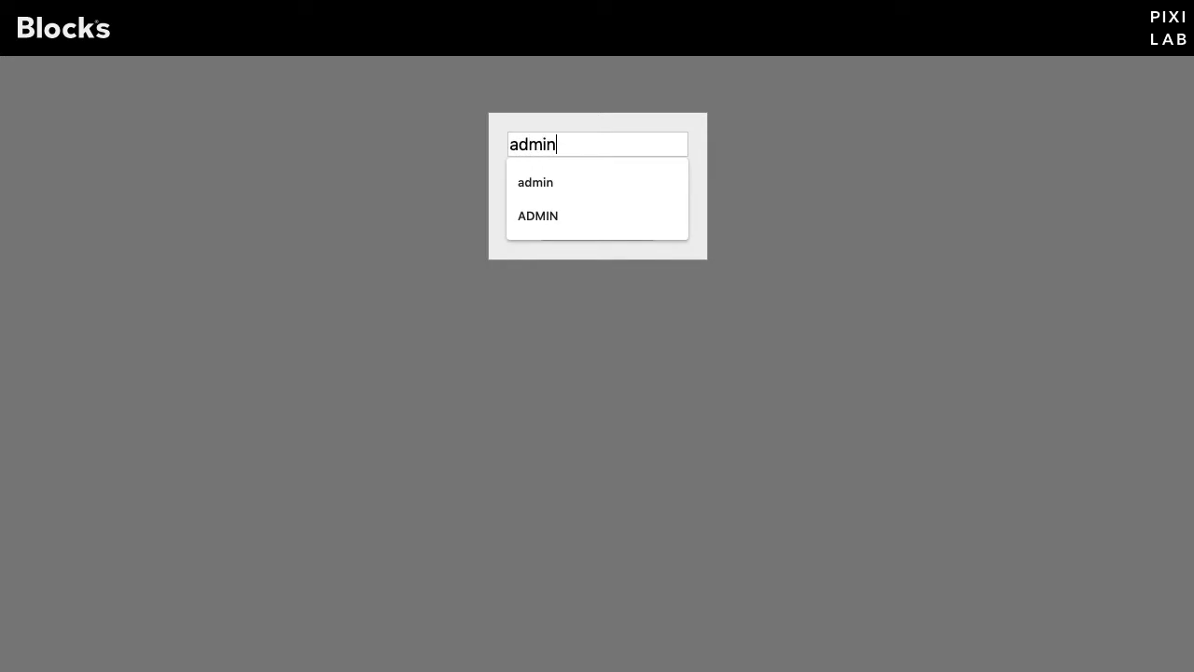
pyautogui.press('Tab')
pyautogui.write('a')
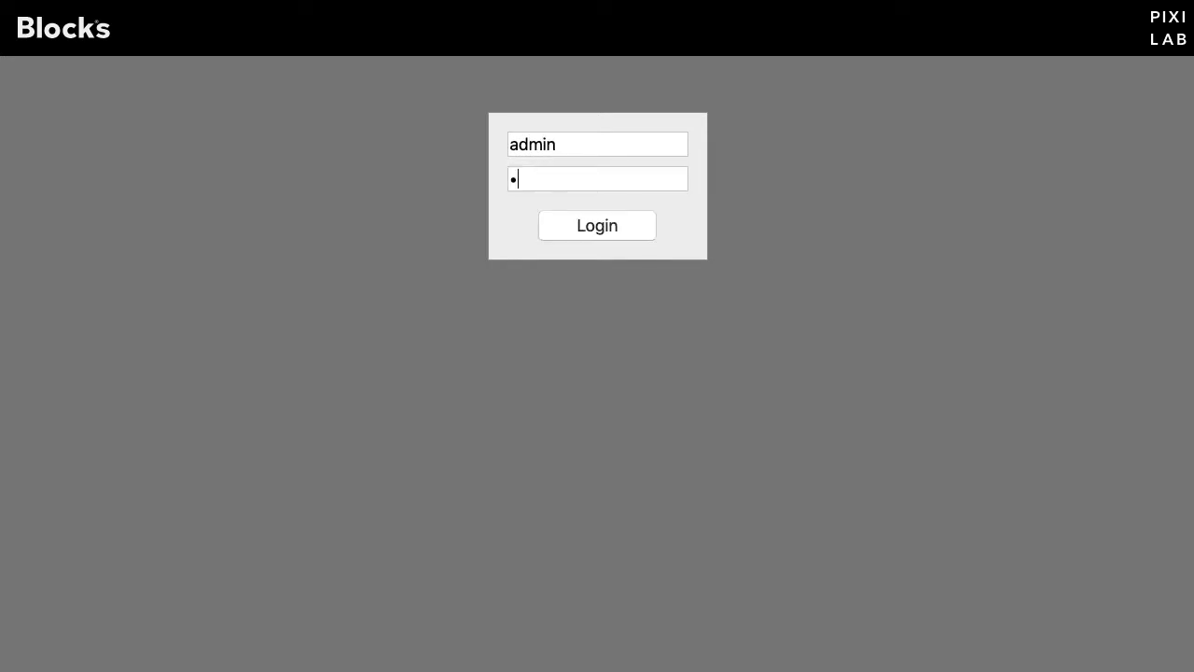
pyautogui.press('Return')
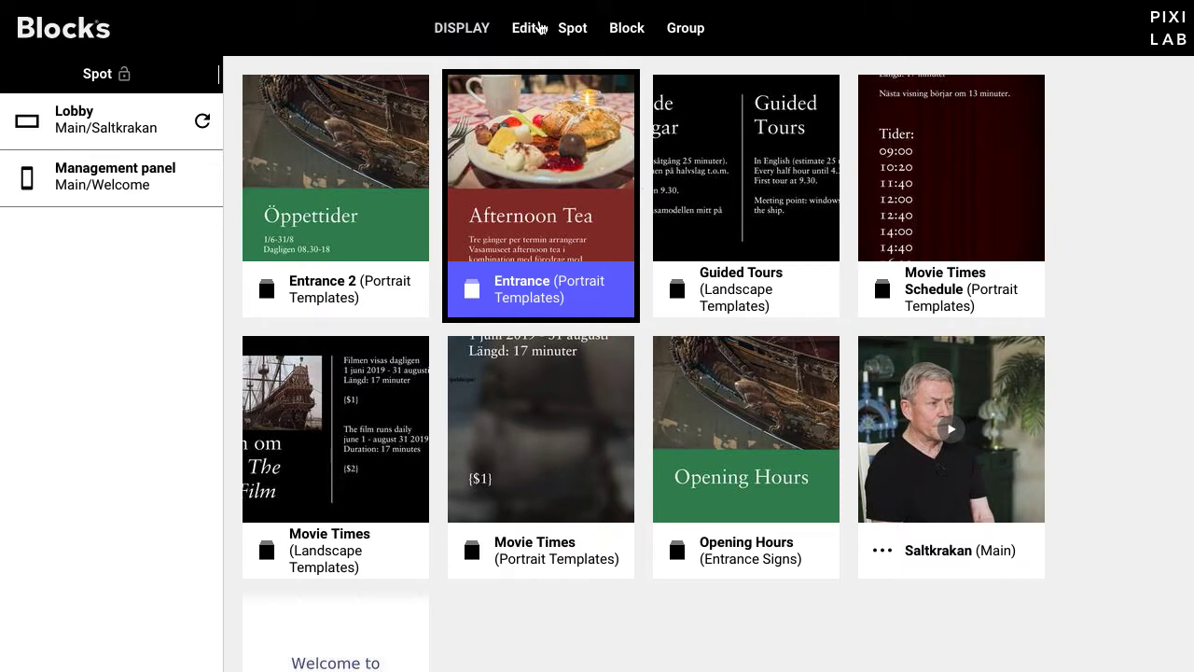
# Step: Open Manage, browse the Modbus, TCP/UDP and Art-Net/DMX sections, and settle on WATCHOUT Clusters
pyautogui.click(469, 26)
pyautogui.click(479, 99)
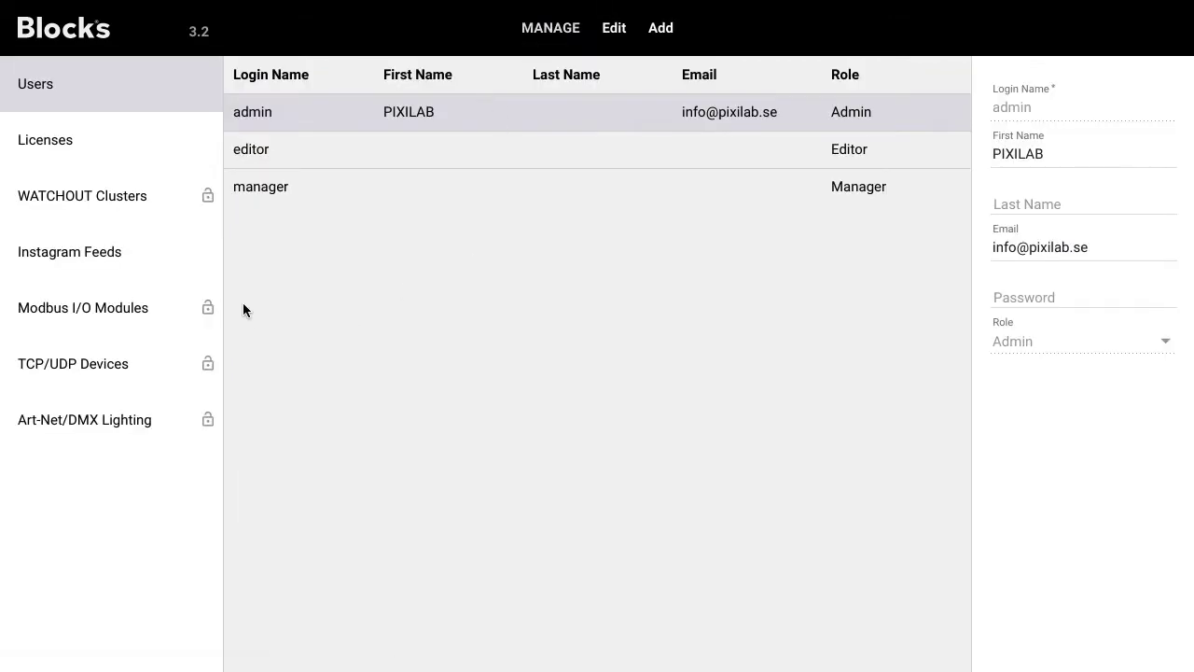
pyautogui.click(139, 201)
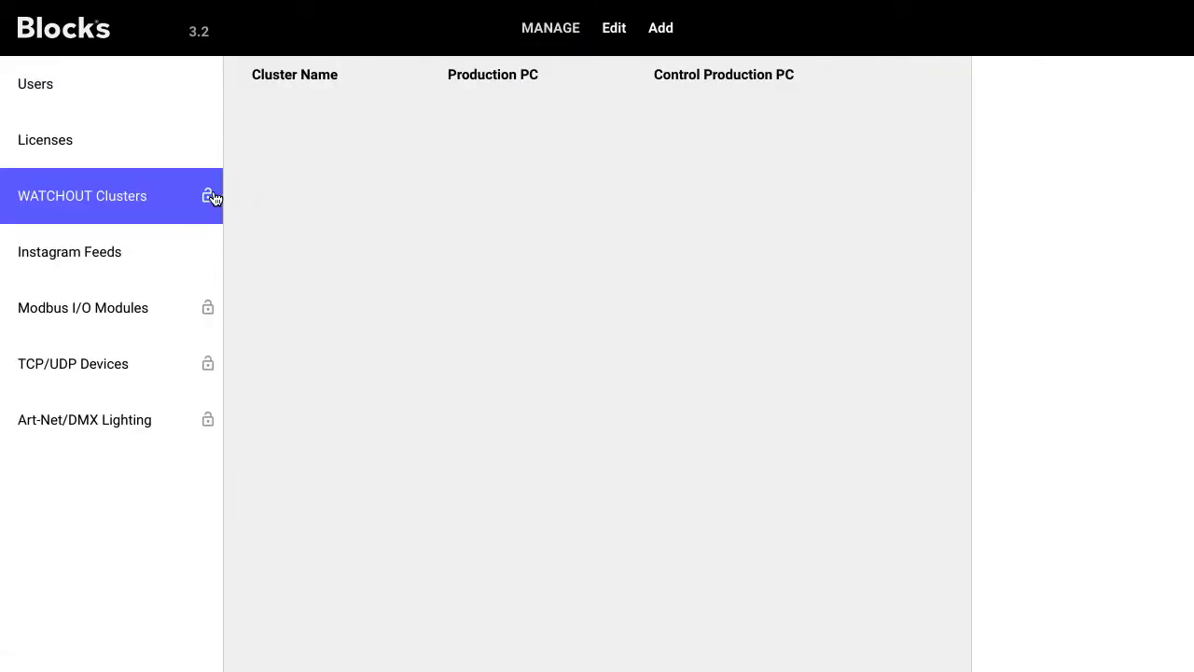
pyautogui.click(165, 317)
pyautogui.click(130, 360)
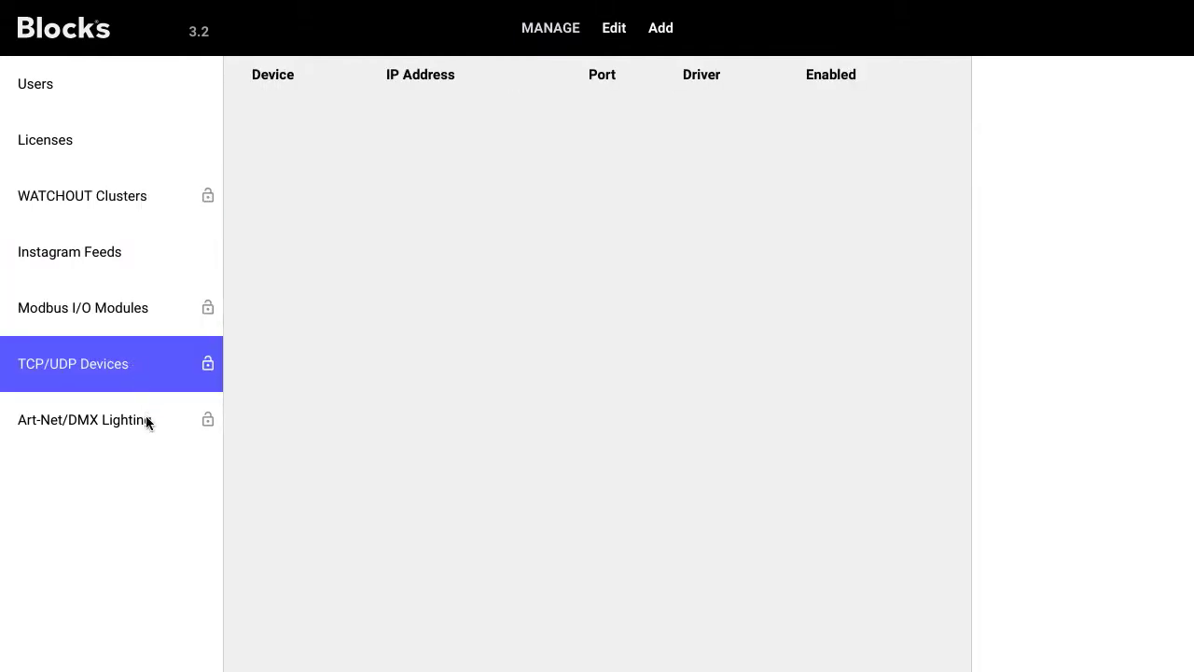
pyautogui.click(133, 427)
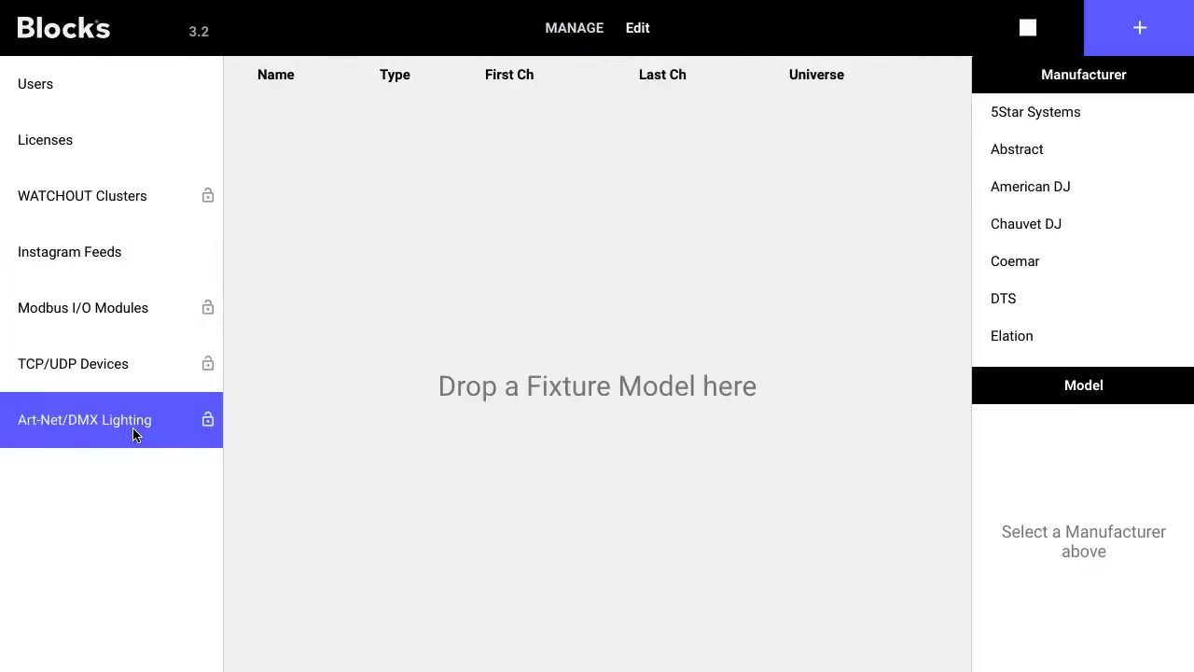
pyautogui.click(157, 196)
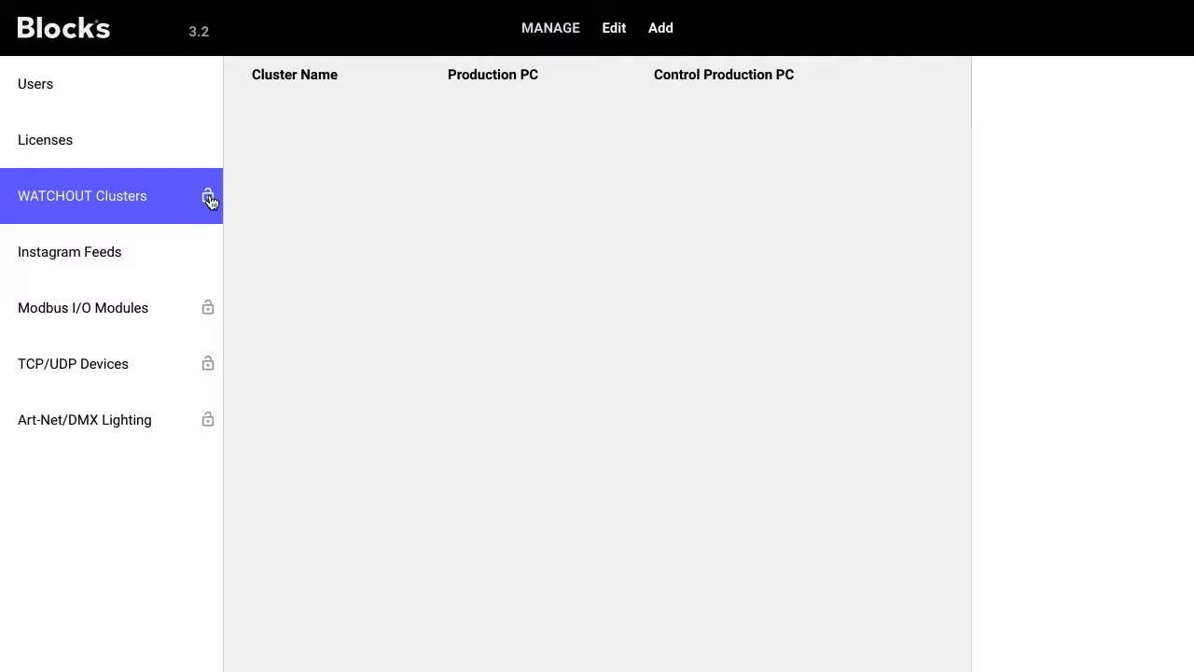
# Step: Set the Role Required for WATCHOUT Clusters to Staff
pyautogui.click(208, 198)
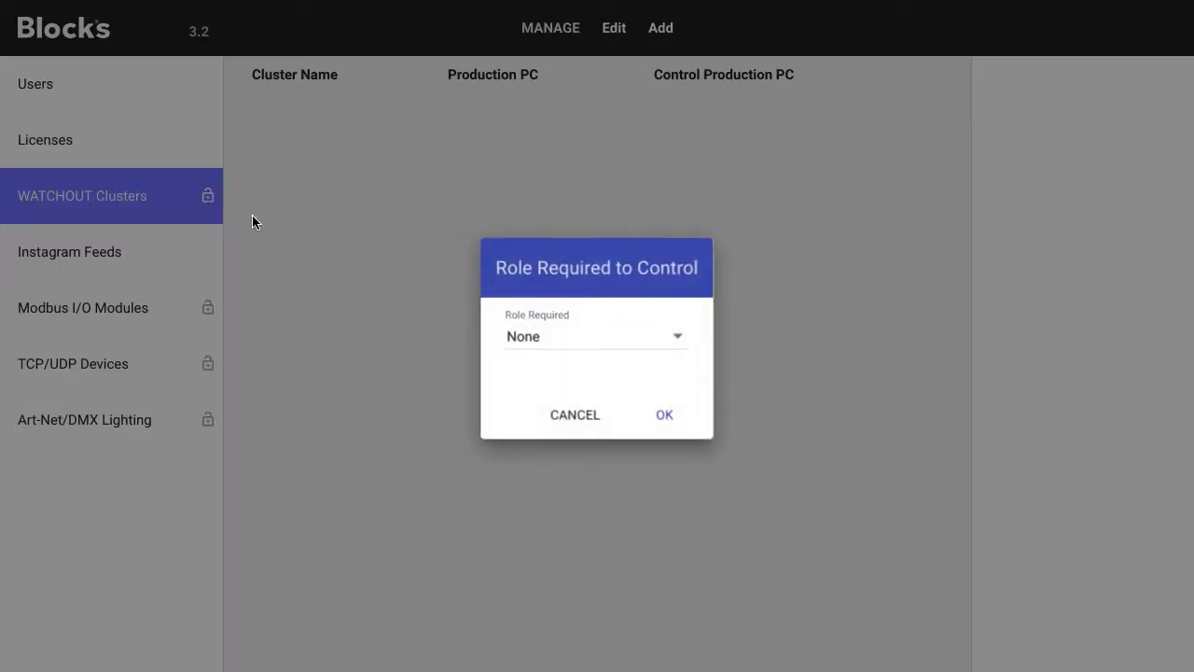
pyautogui.click(679, 340)
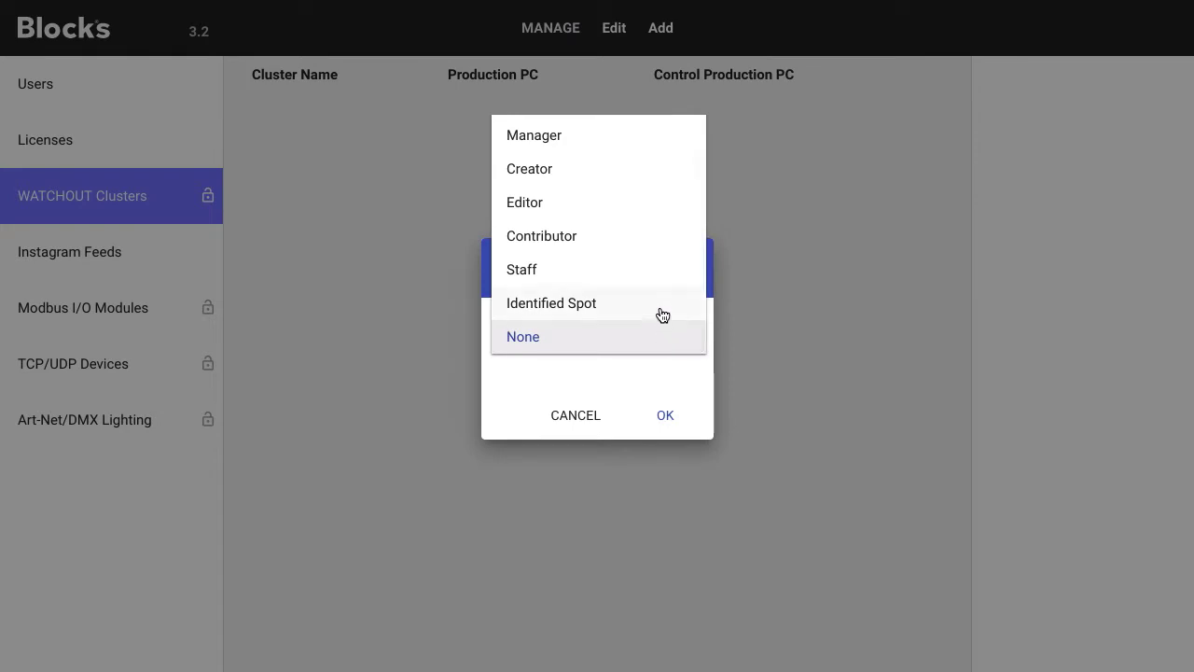
pyautogui.click(651, 276)
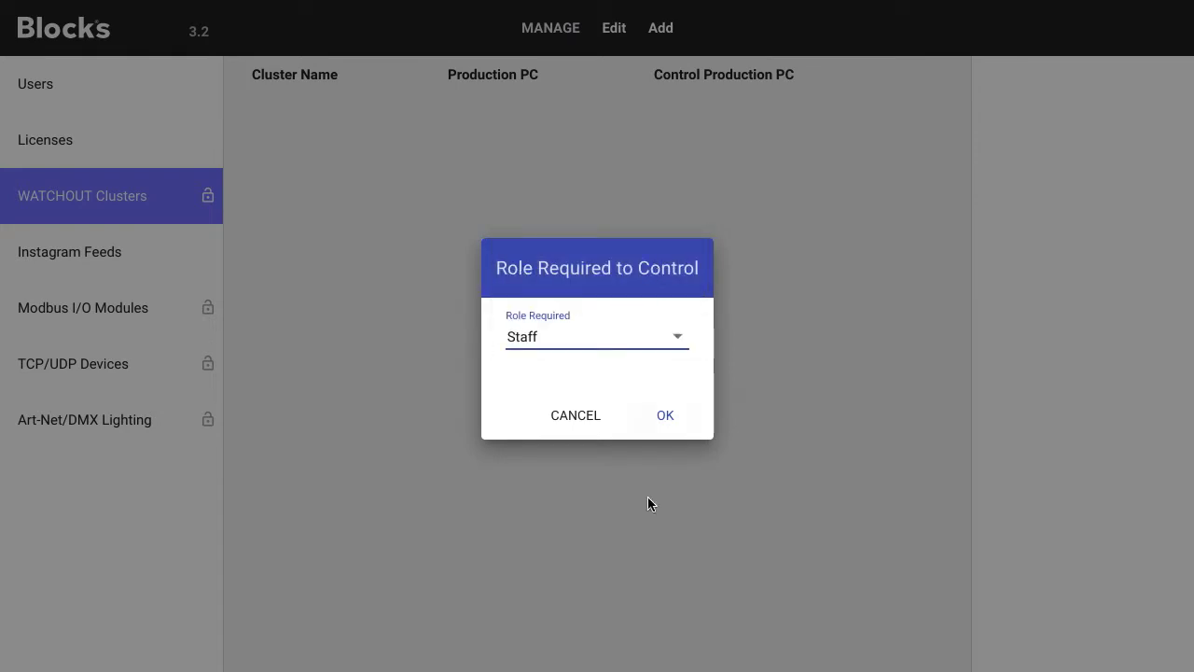
pyautogui.click(663, 422)
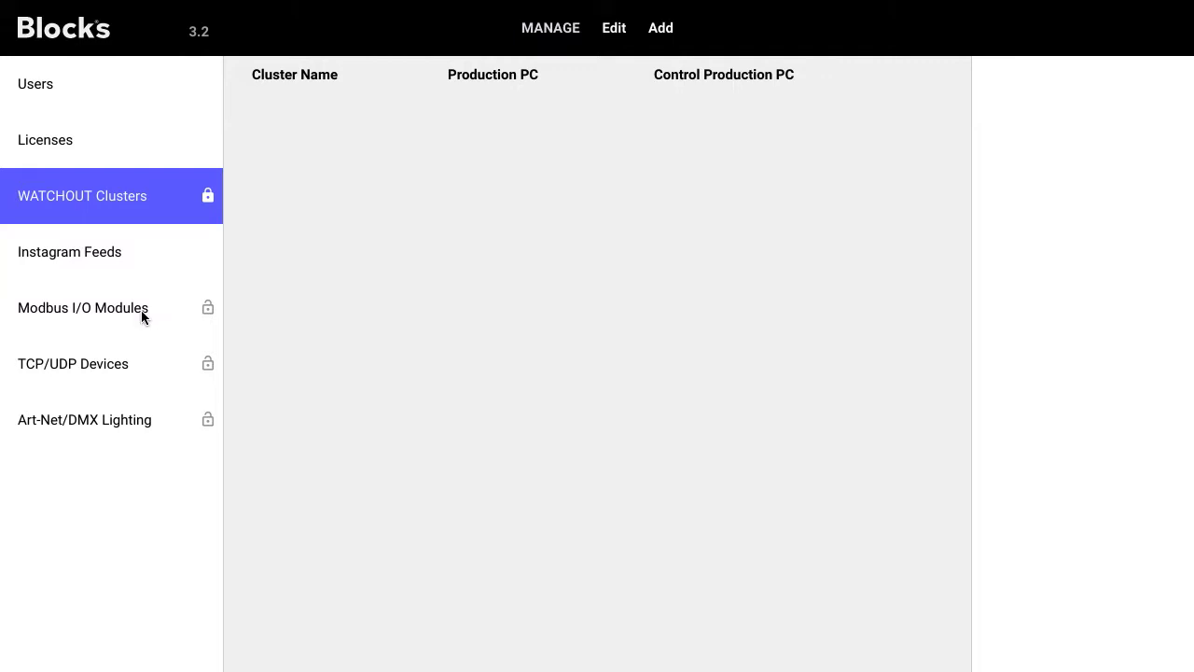
# Step: Add a Modbus module named MOXA with IP address 10.0.1.55
pyautogui.click(141, 315)
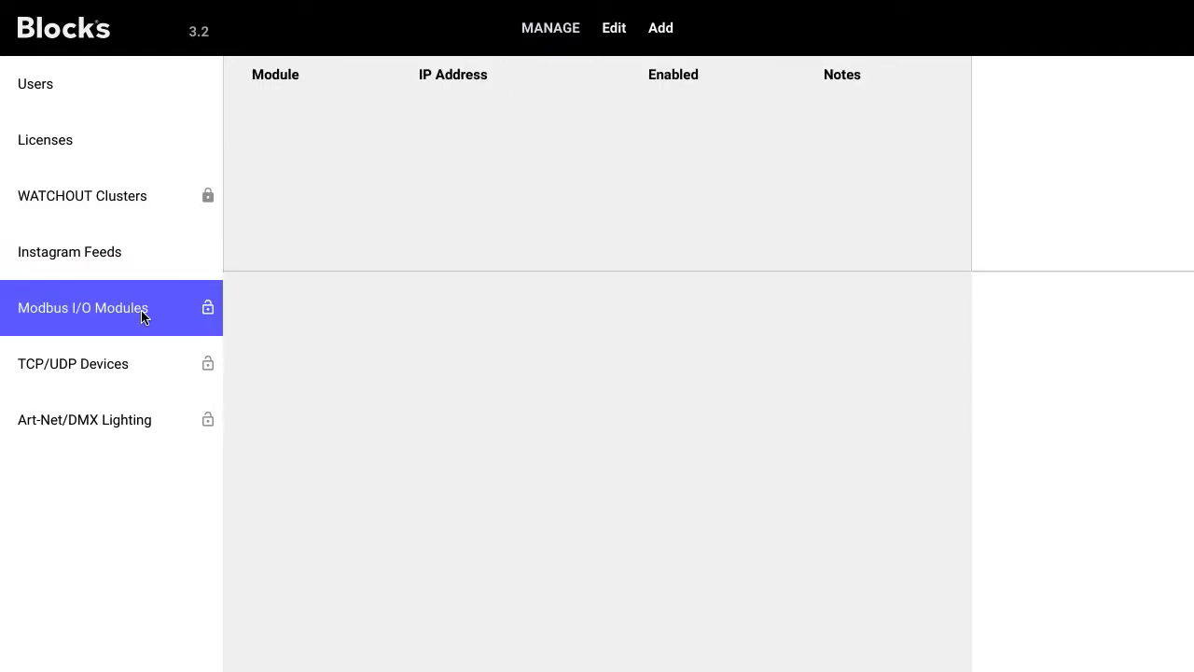
pyautogui.click(664, 32)
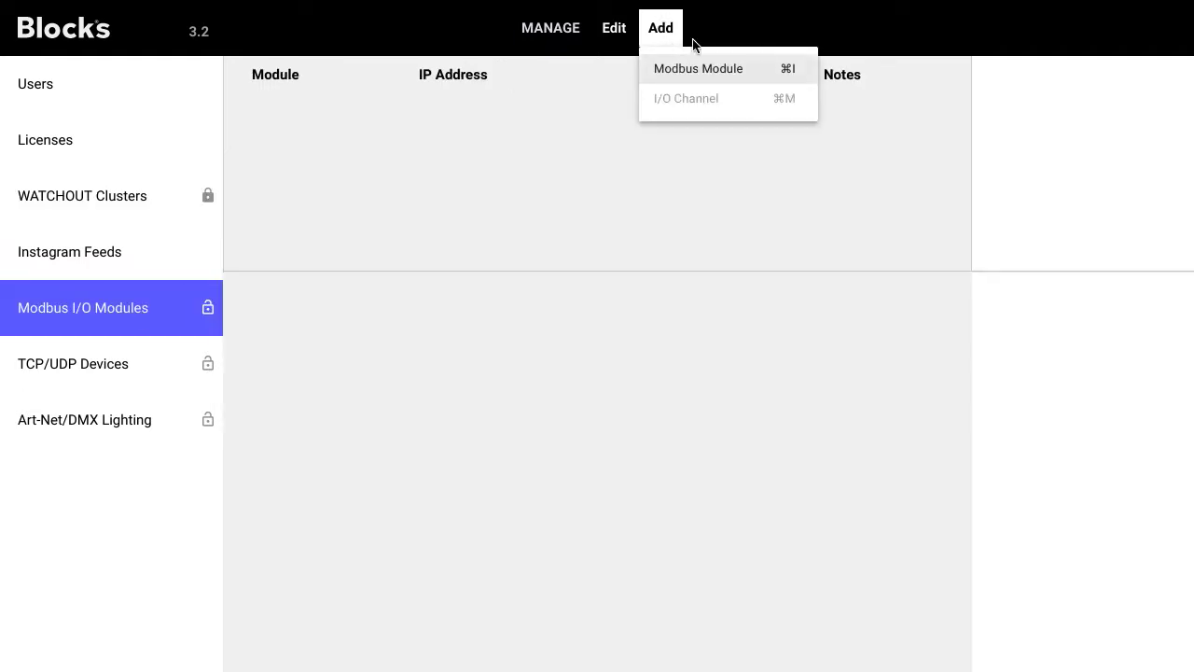
pyautogui.click(715, 70)
pyautogui.click(1051, 112)
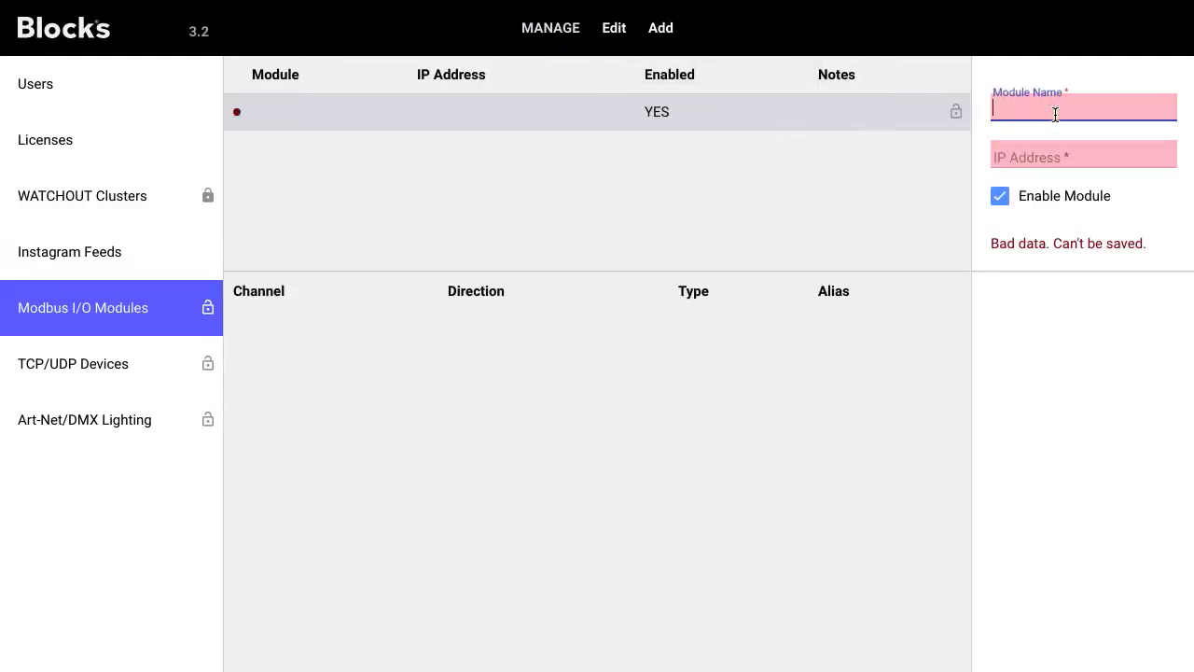
pyautogui.write('M')
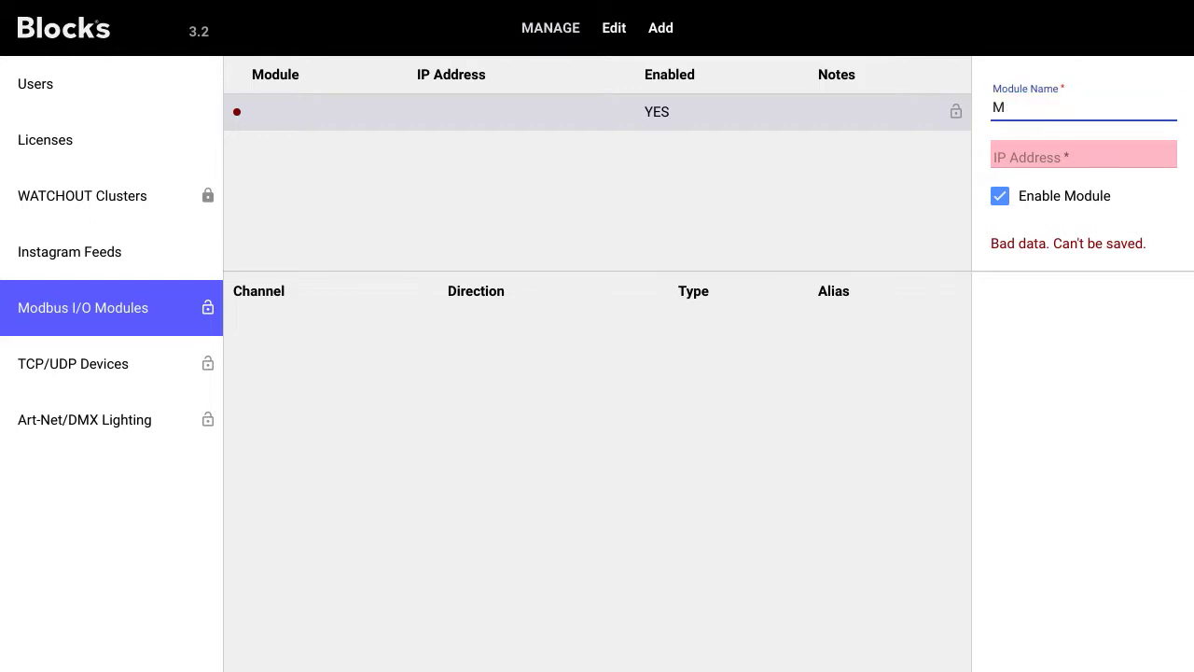
pyautogui.write('OXA')
pyautogui.press('Tab')
pyautogui.write('10.0.1.55')
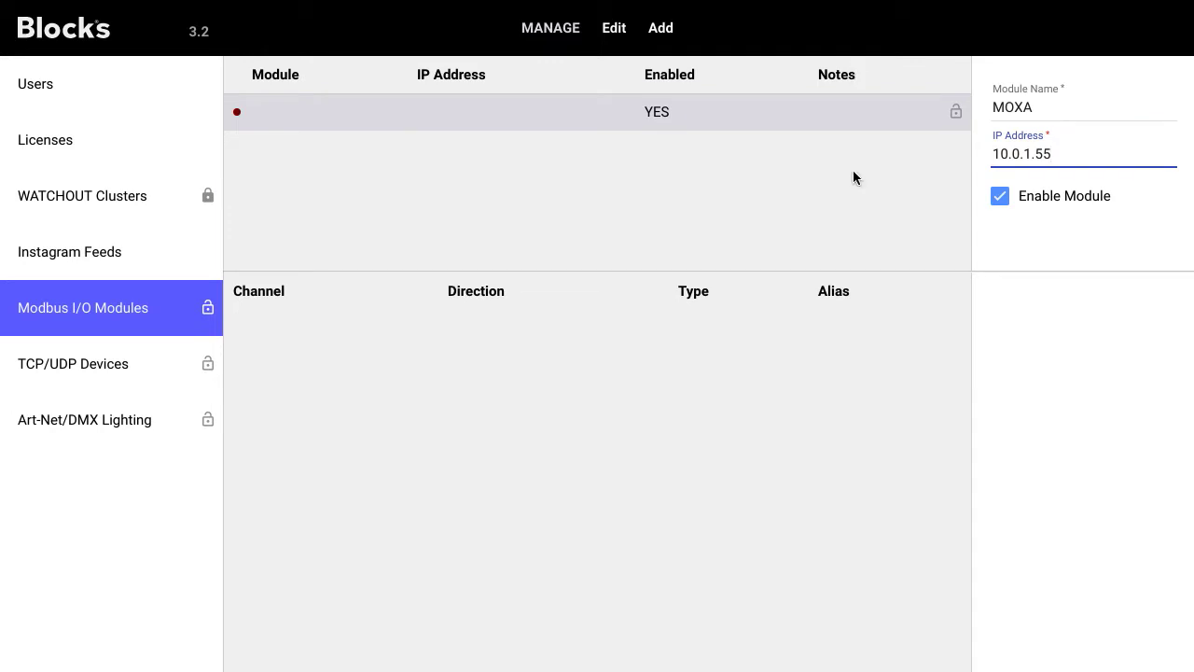
# Step: Add two I/O channels to the MOXA module
pyautogui.click(659, 32)
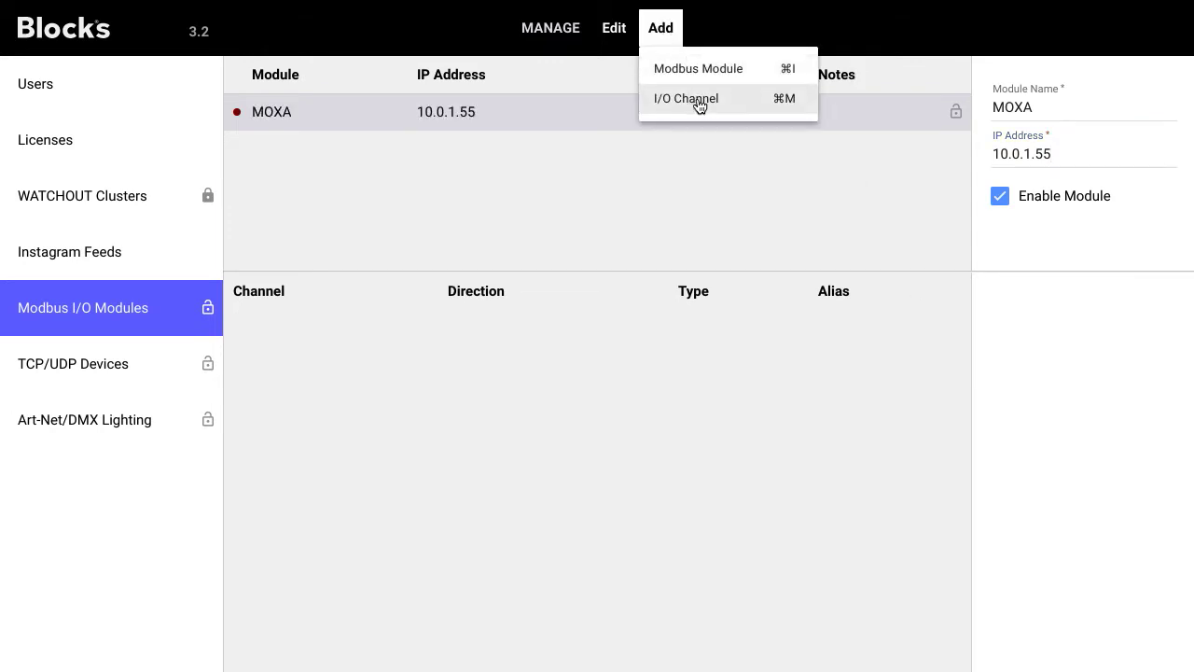
pyautogui.click(698, 100)
pyautogui.click(679, 43)
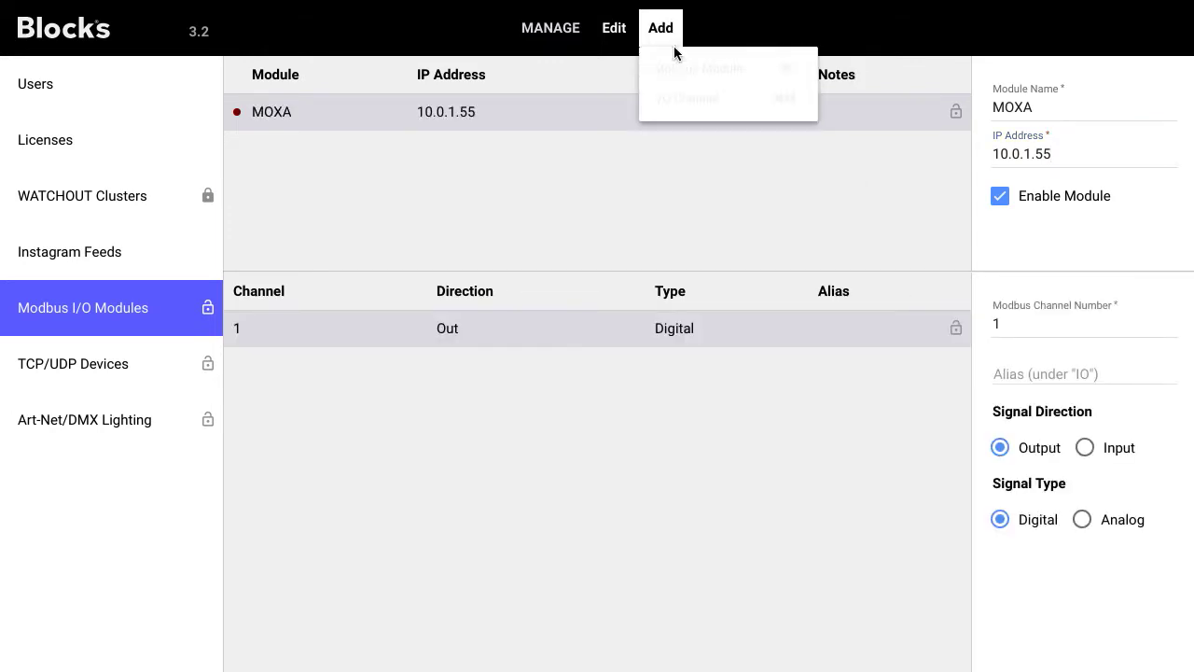
pyautogui.click(685, 98)
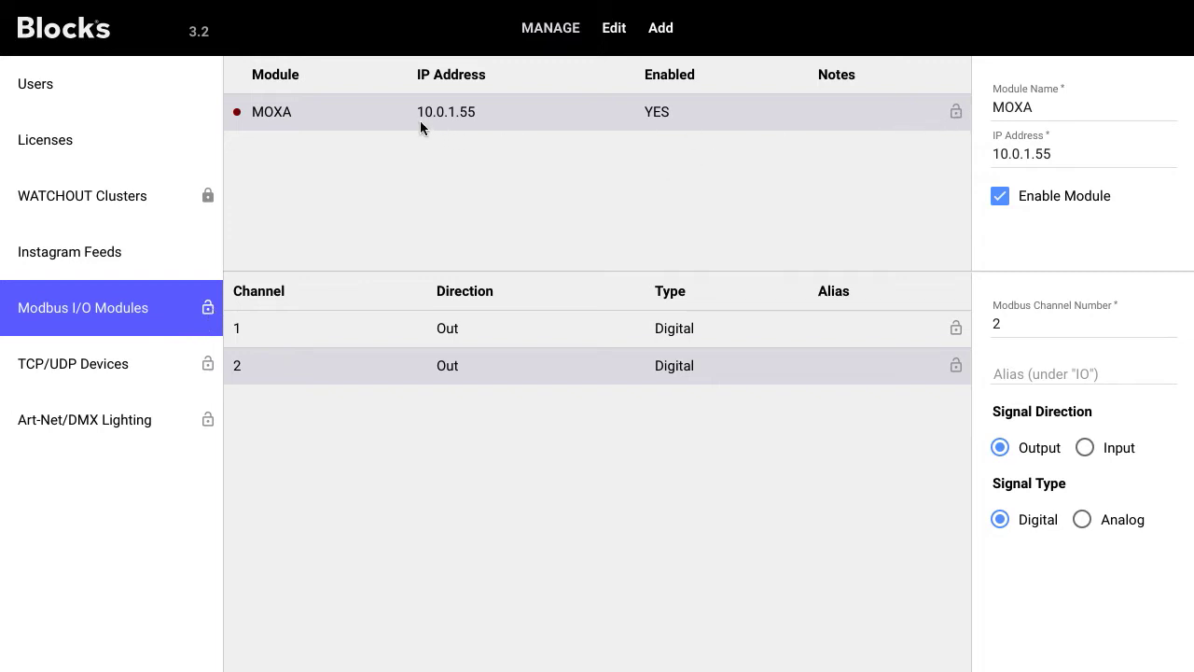
# Step: Require the Staff role to control the MOXA module
pyautogui.click(955, 112)
pyautogui.click(666, 339)
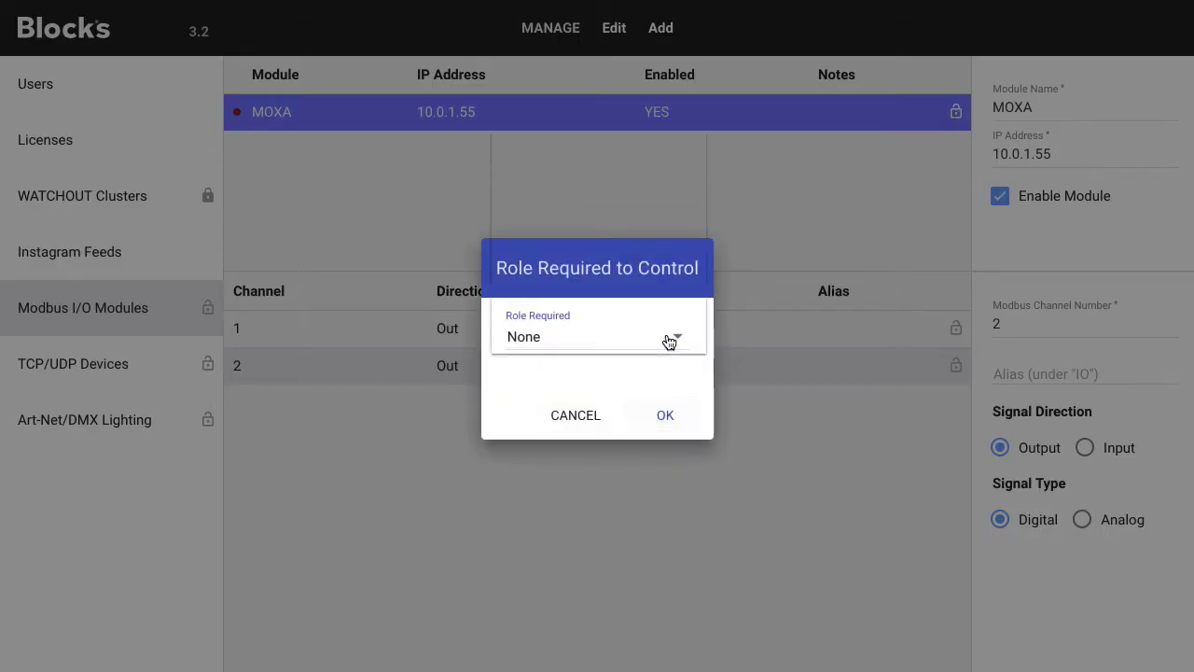
pyautogui.click(656, 281)
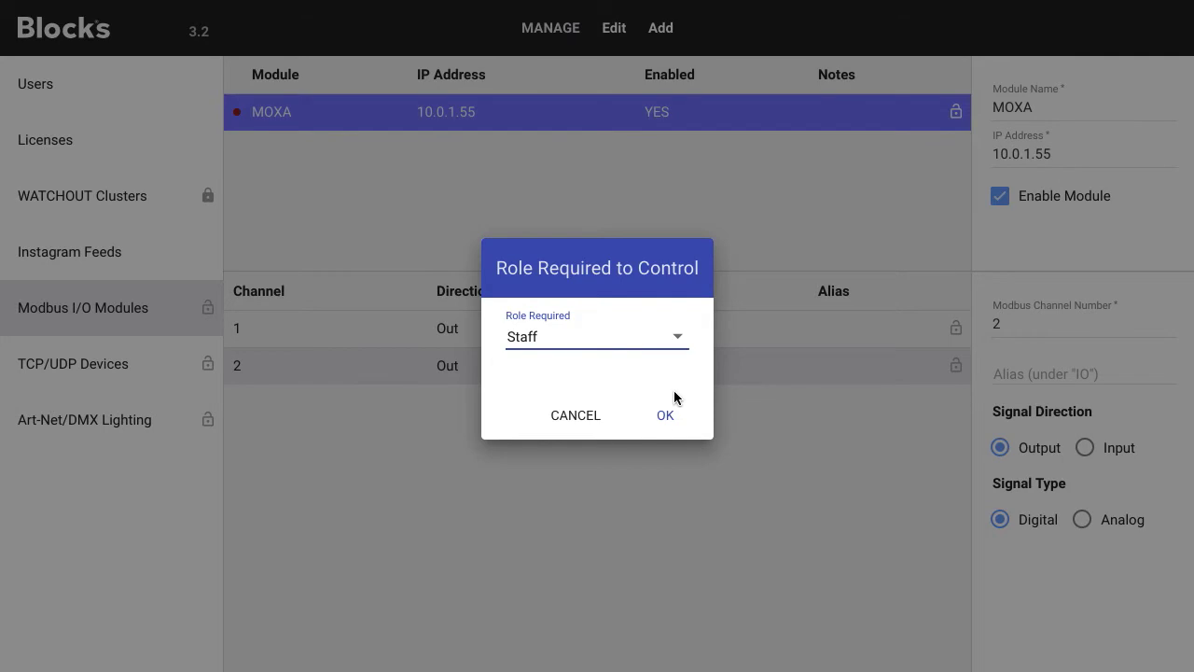
pyautogui.click(677, 417)
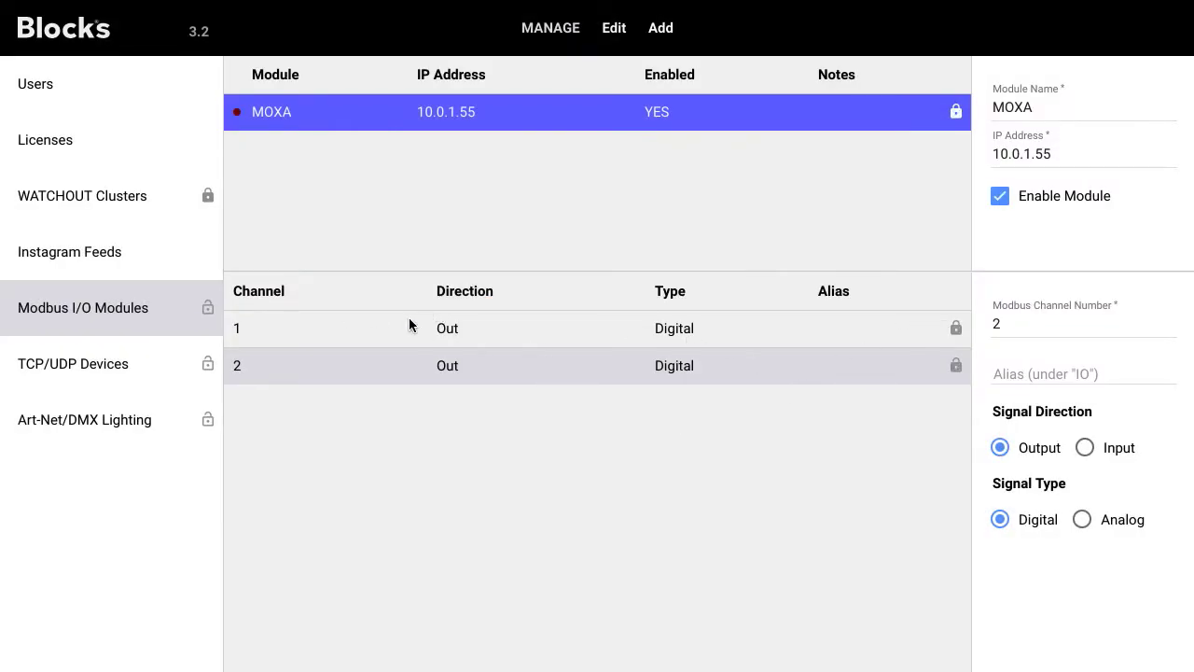
# Step: Give channel 1 the alias 'Power'
pyautogui.click(480, 326)
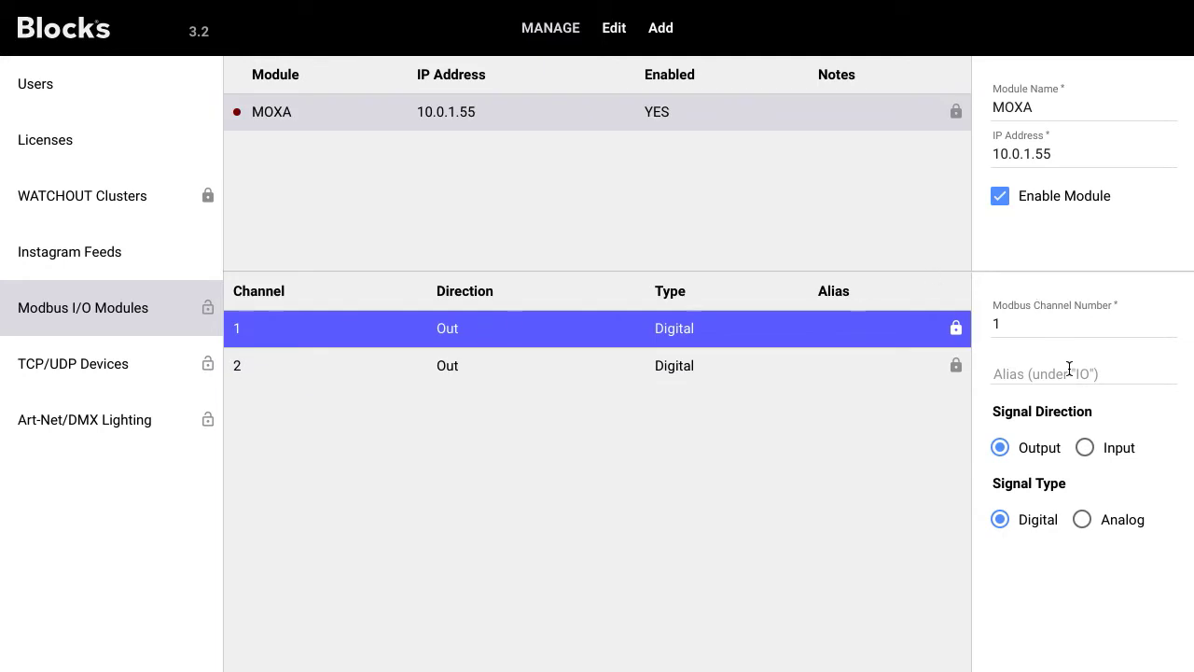
pyautogui.click(1069, 370)
pyautogui.write('Power')
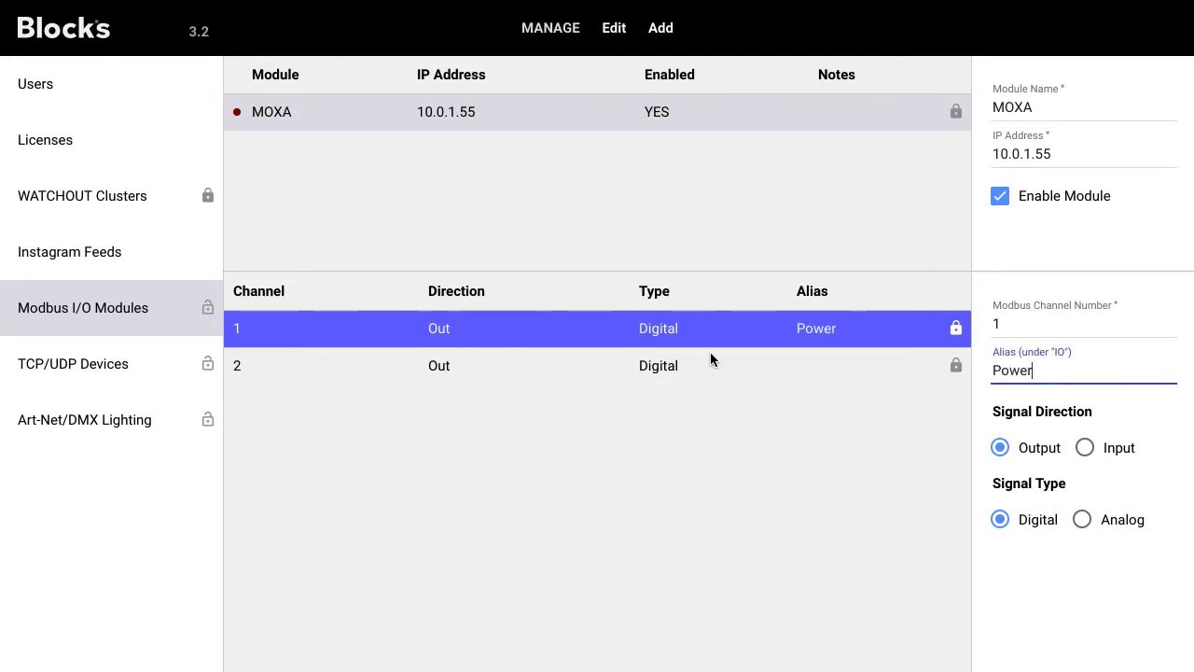
# Step: Restrict control of channel 1 to the Manager role
pyautogui.click(957, 330)
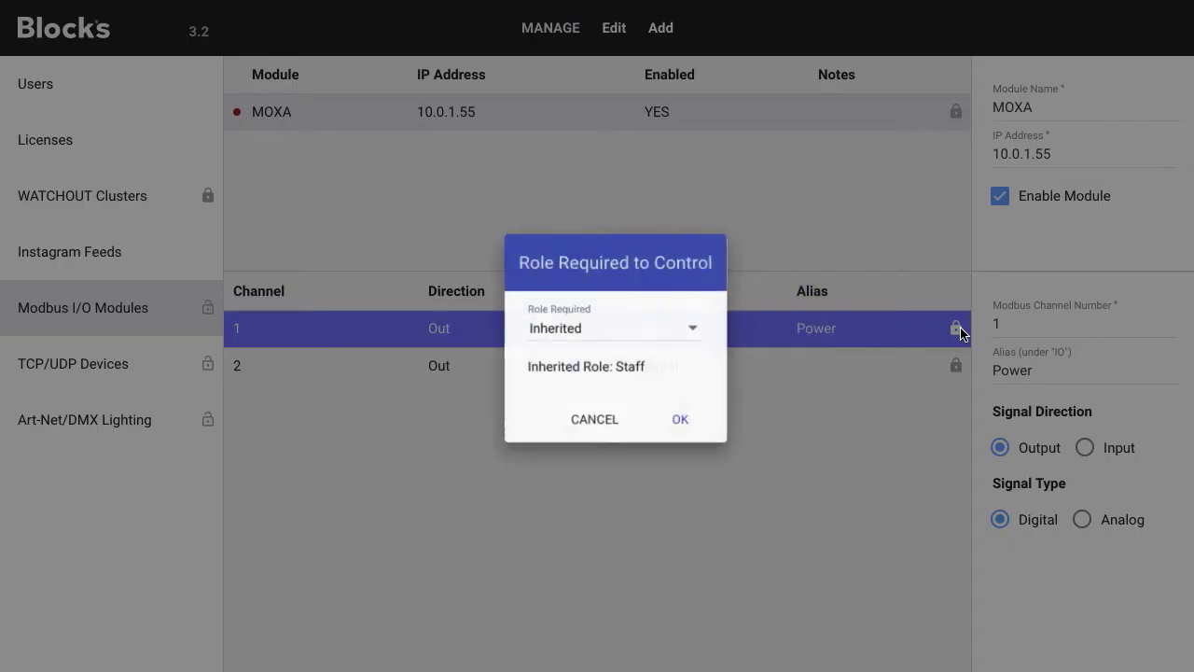
pyautogui.click(677, 333)
pyautogui.click(648, 395)
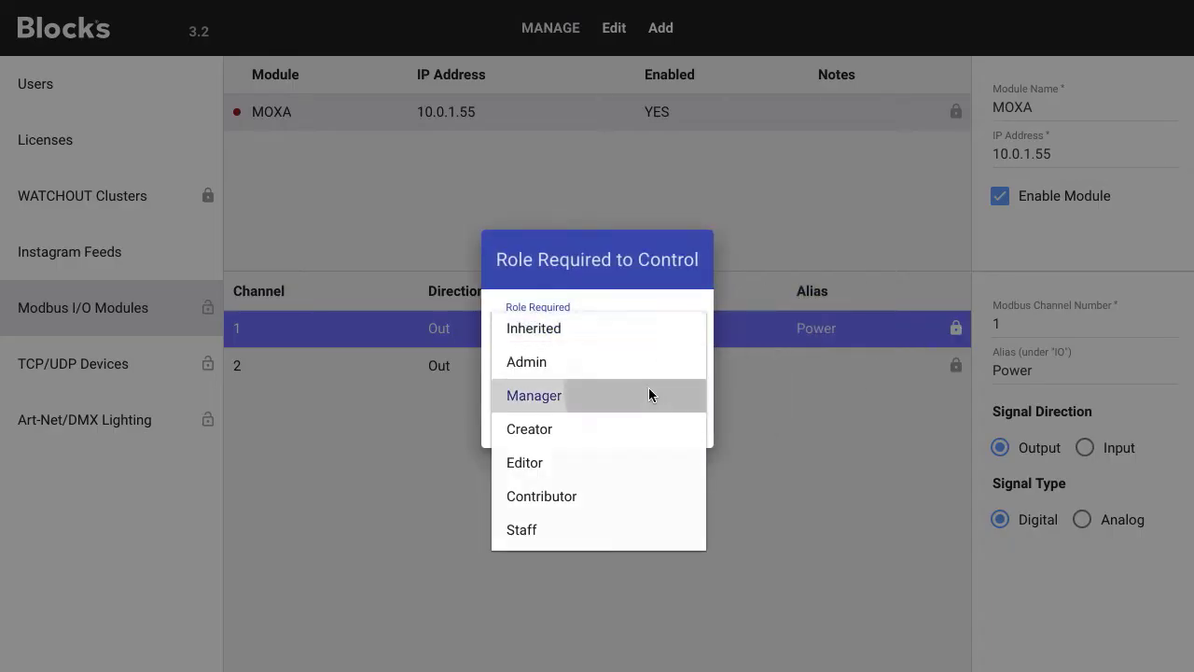
pyautogui.click(662, 425)
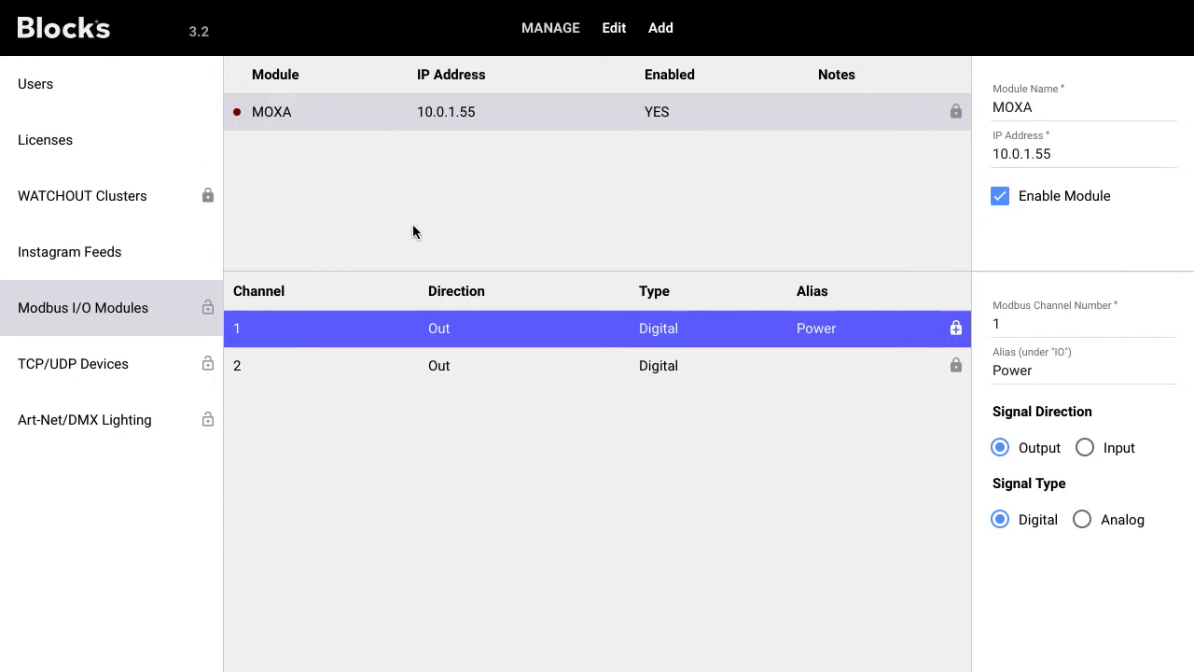
# Step: Review the control roles of MOXA and channel 2 (inherited Staff), closing both dialogs unchanged
pyautogui.click(956, 112)
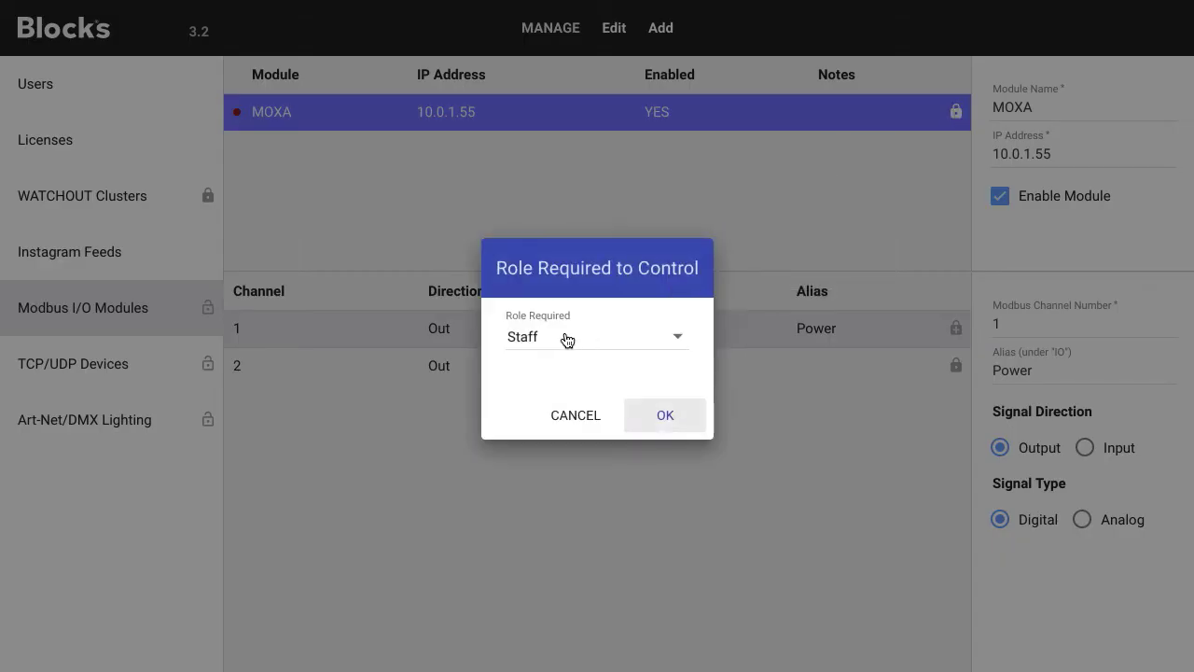
pyautogui.click(580, 412)
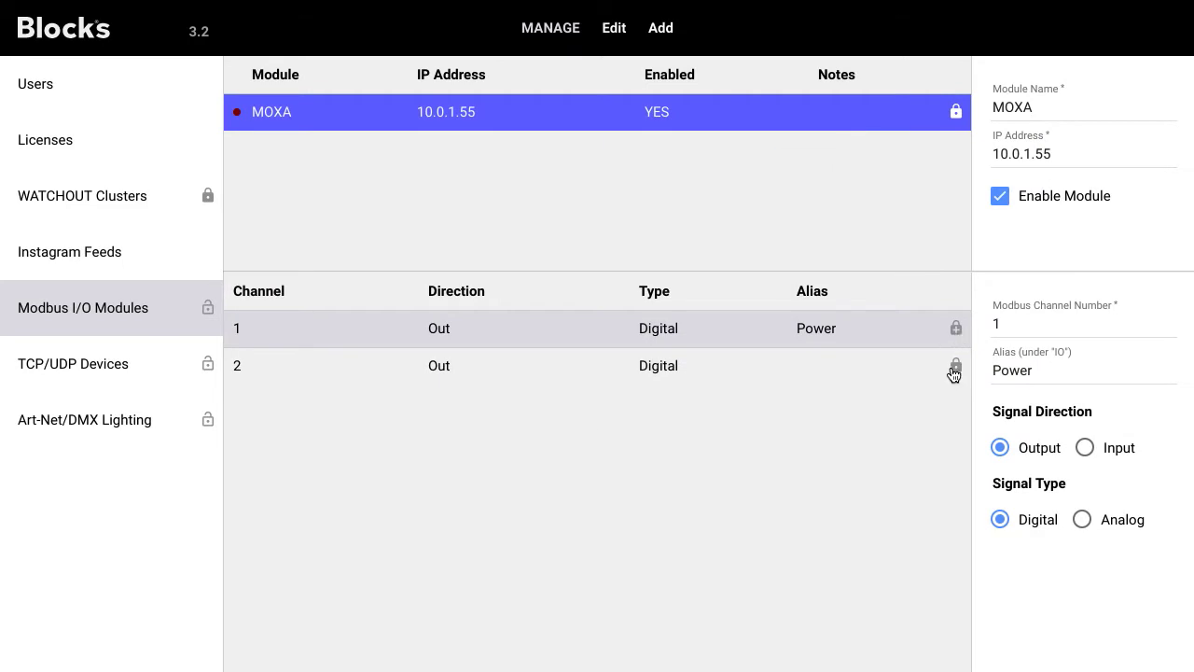
pyautogui.click(954, 369)
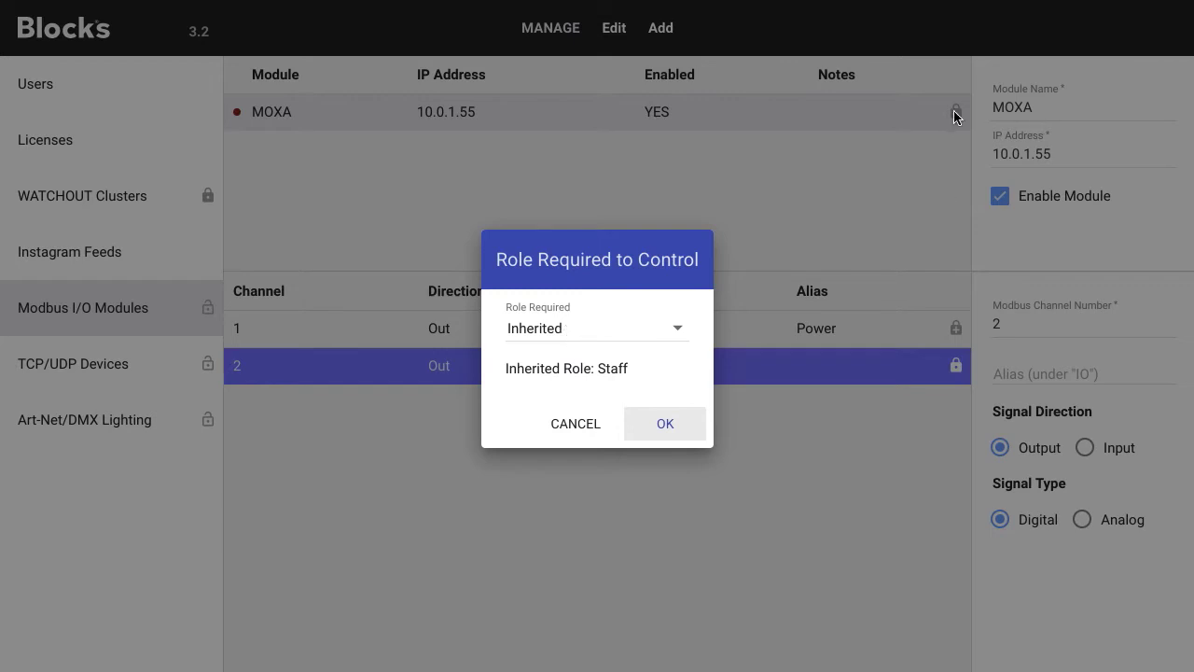
pyautogui.click(578, 425)
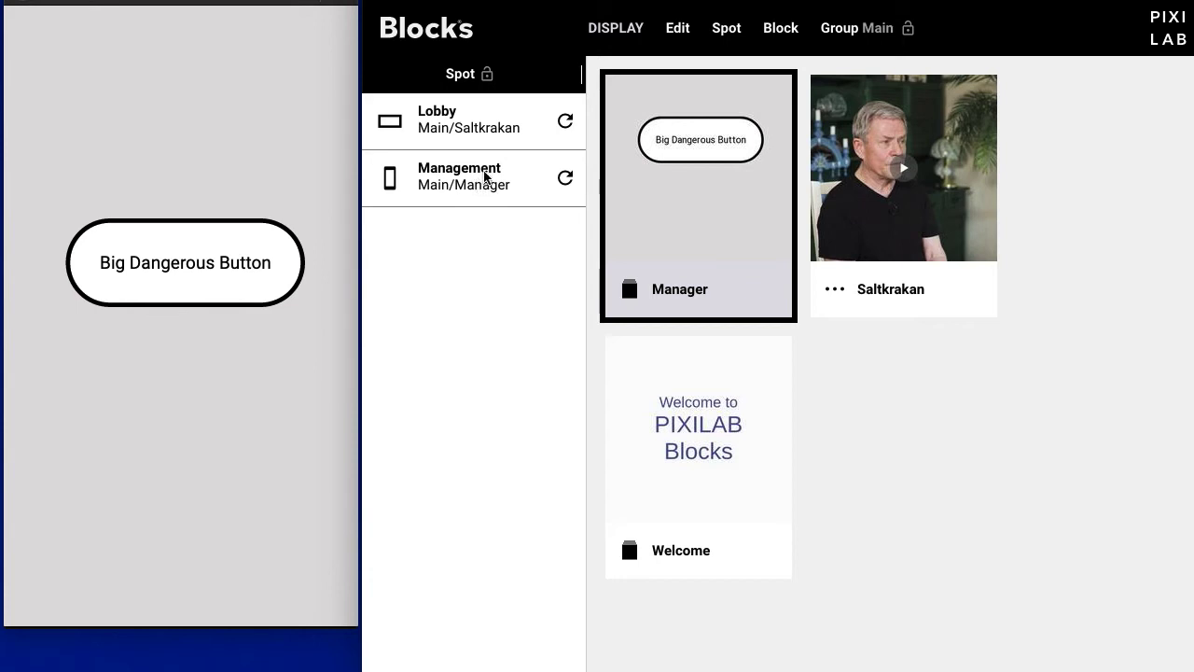
# Step: Set the Management spot's Role Required to Use Spot to Manager
pyautogui.click(472, 181)
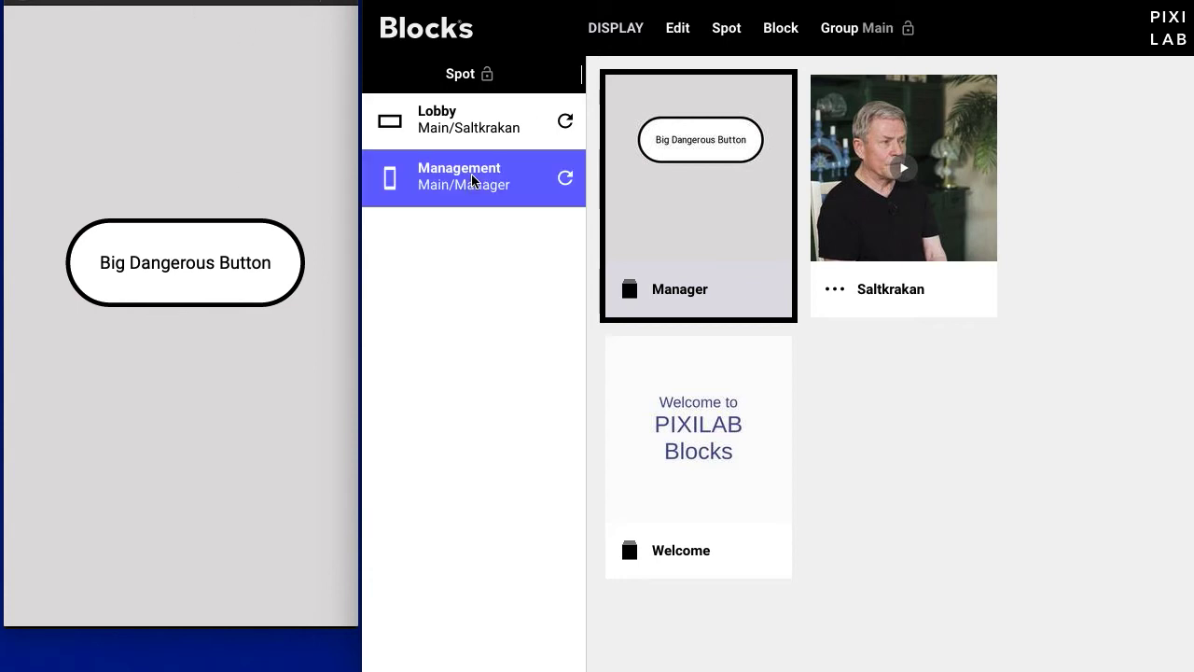
pyautogui.doubleClick(473, 181)
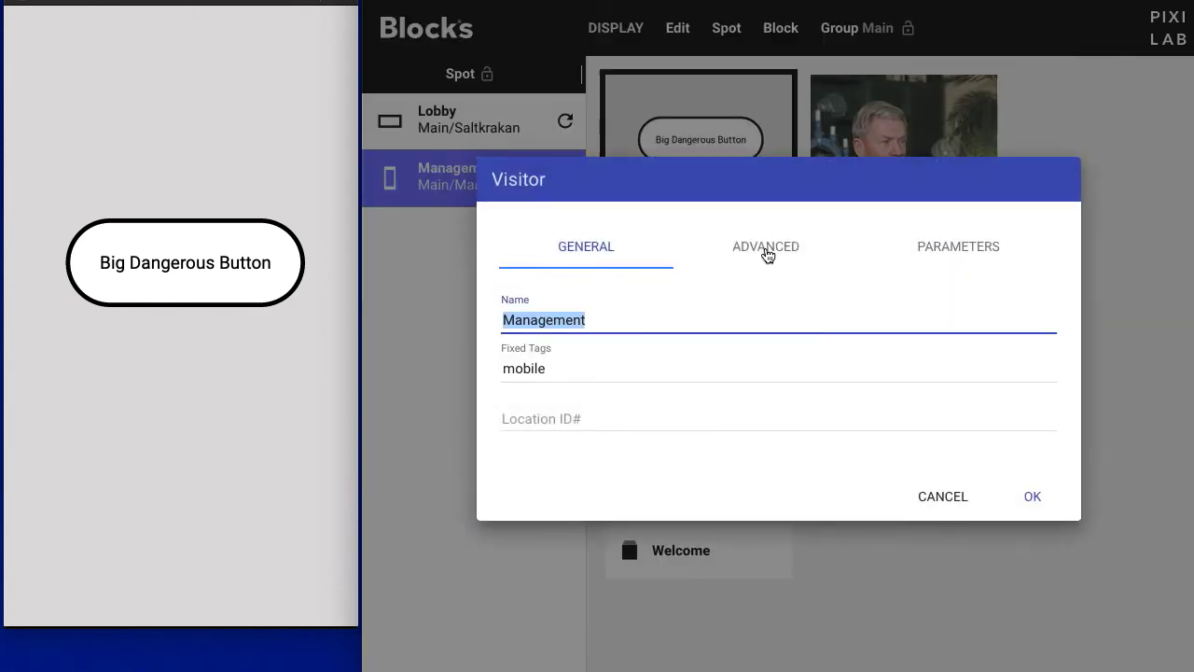
pyautogui.click(767, 250)
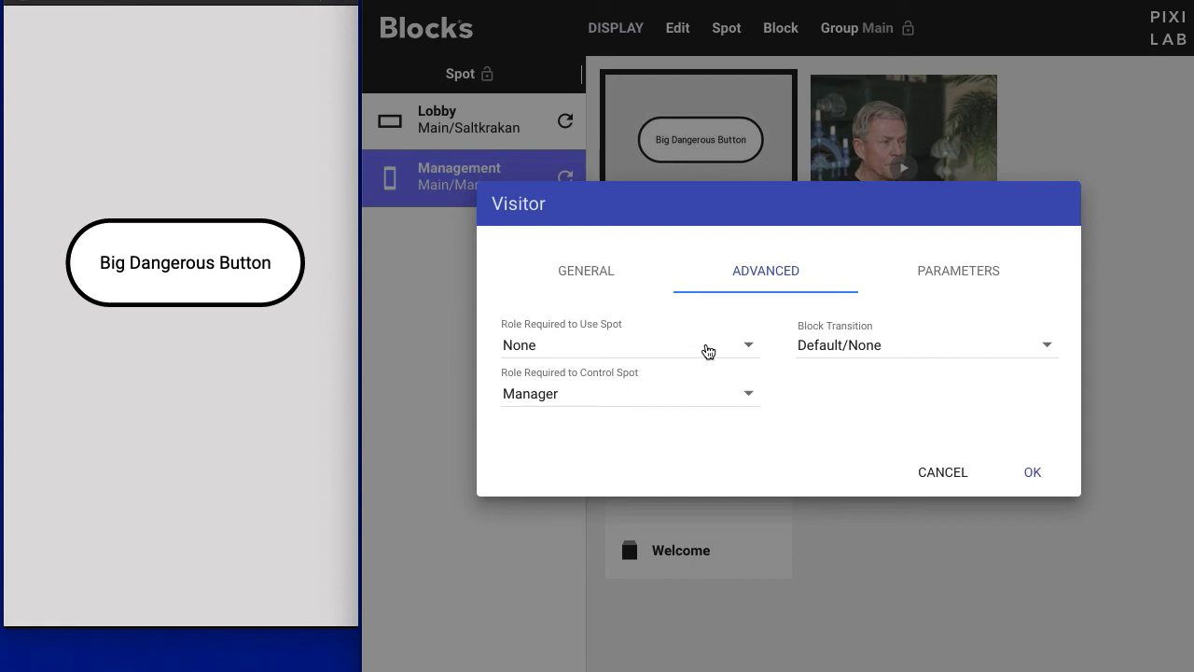
pyautogui.click(734, 352)
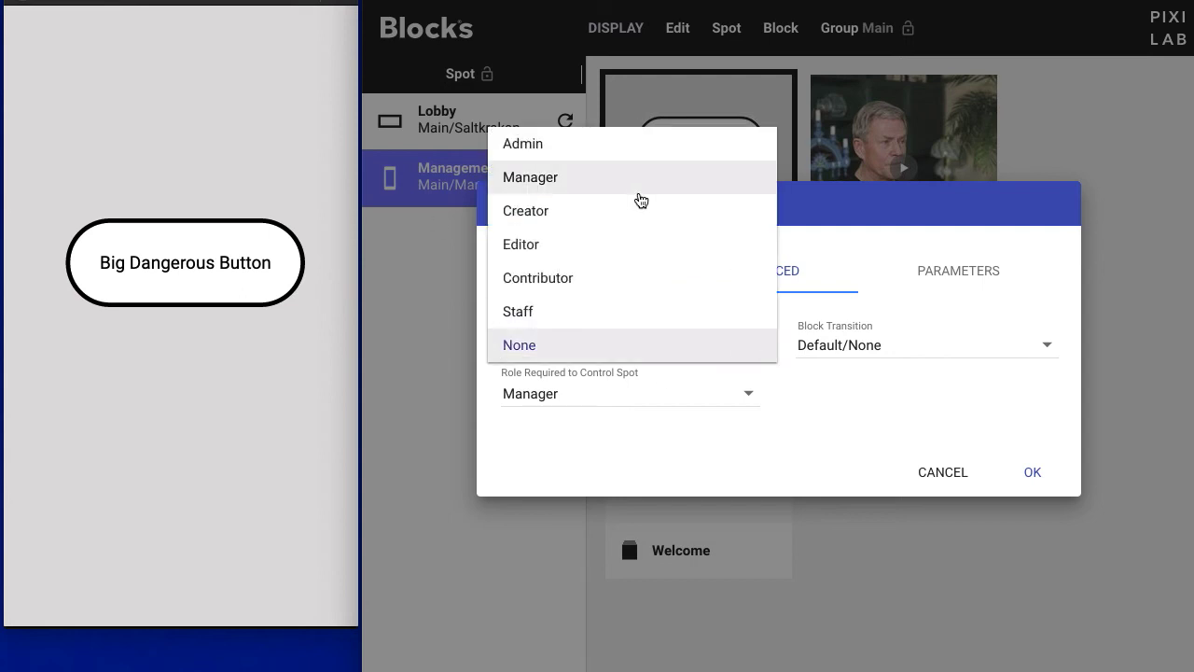
pyautogui.click(658, 186)
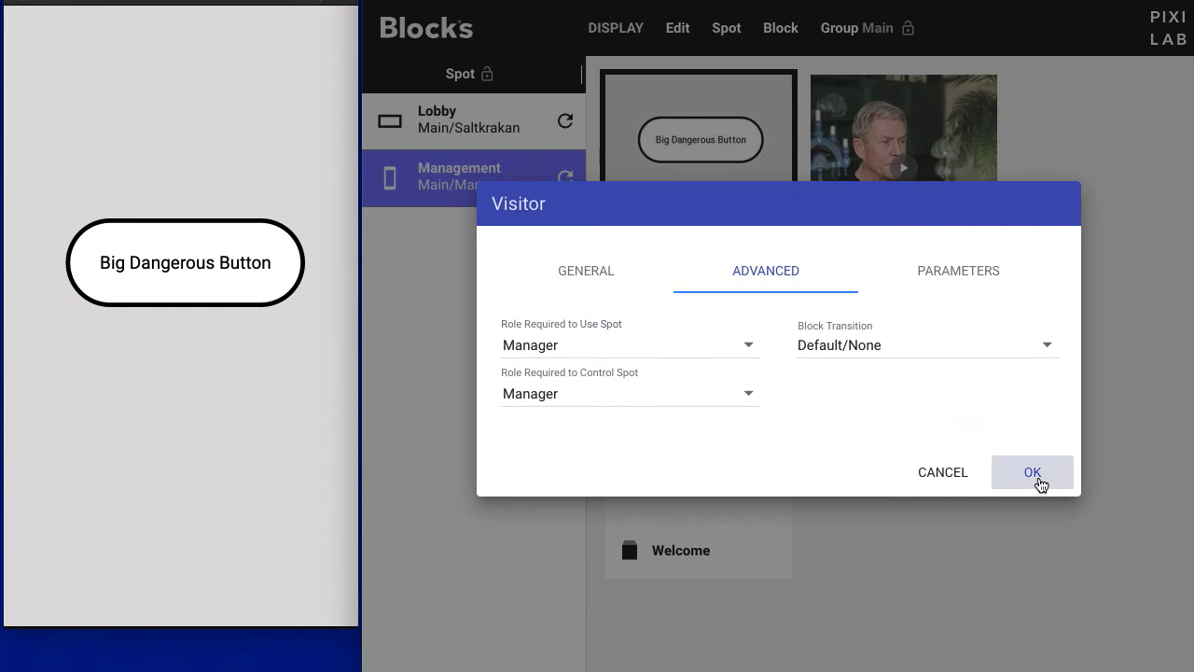
pyautogui.click(1038, 479)
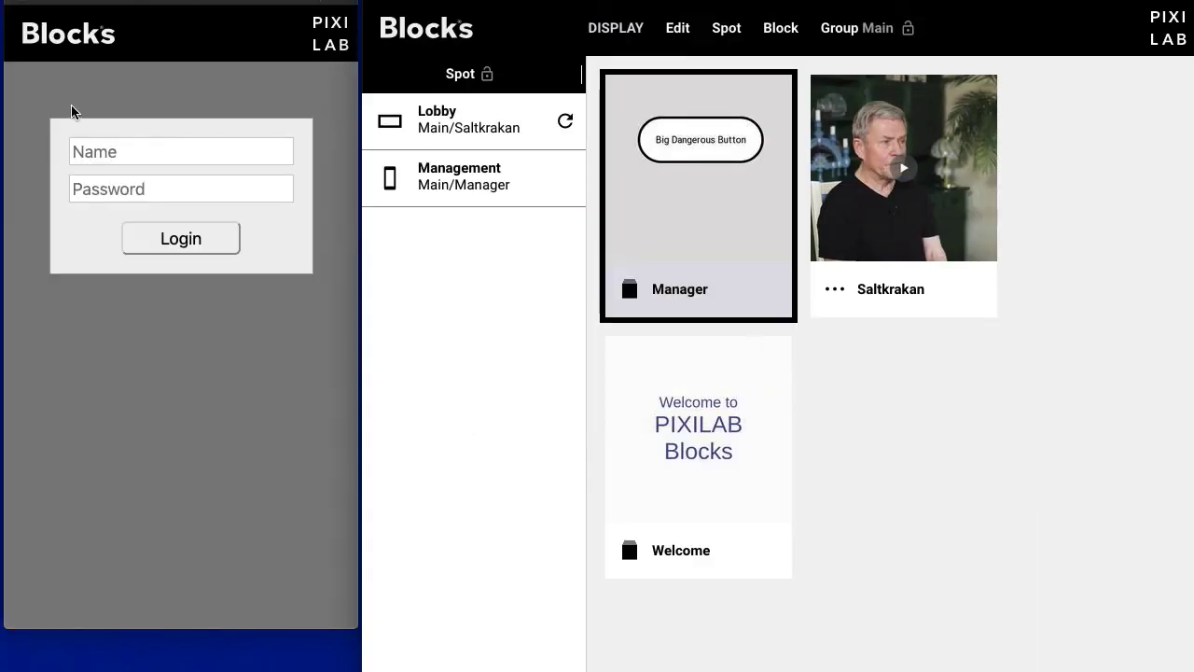
# Step: Log into the Management spot with the Manager account's user name and password, declining Firefox's save prompt
pyautogui.click(168, 152)
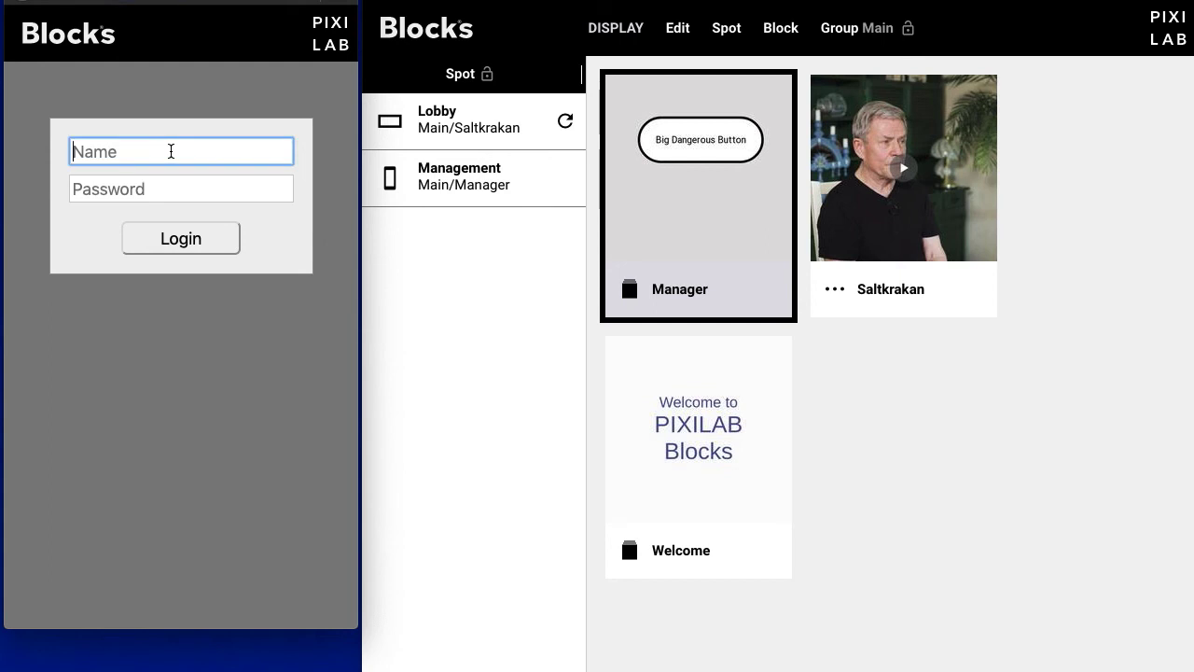
pyautogui.write('manager')
pyautogui.press('Tab')
pyautogui.write('manager')
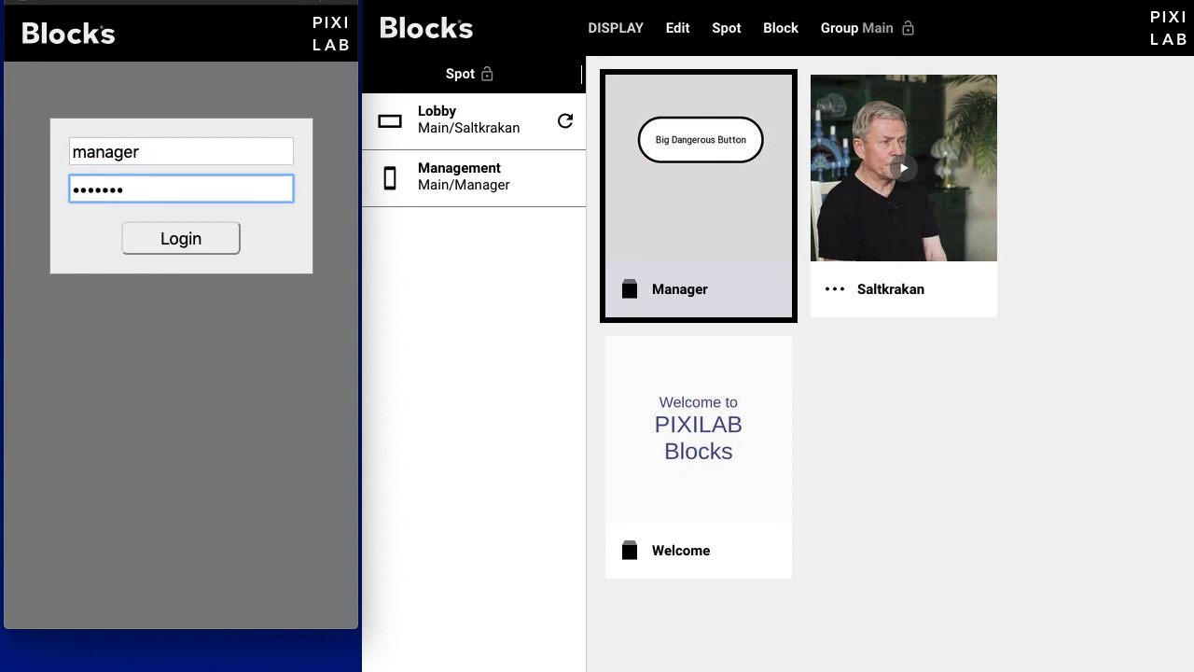
pyautogui.click(228, 240)
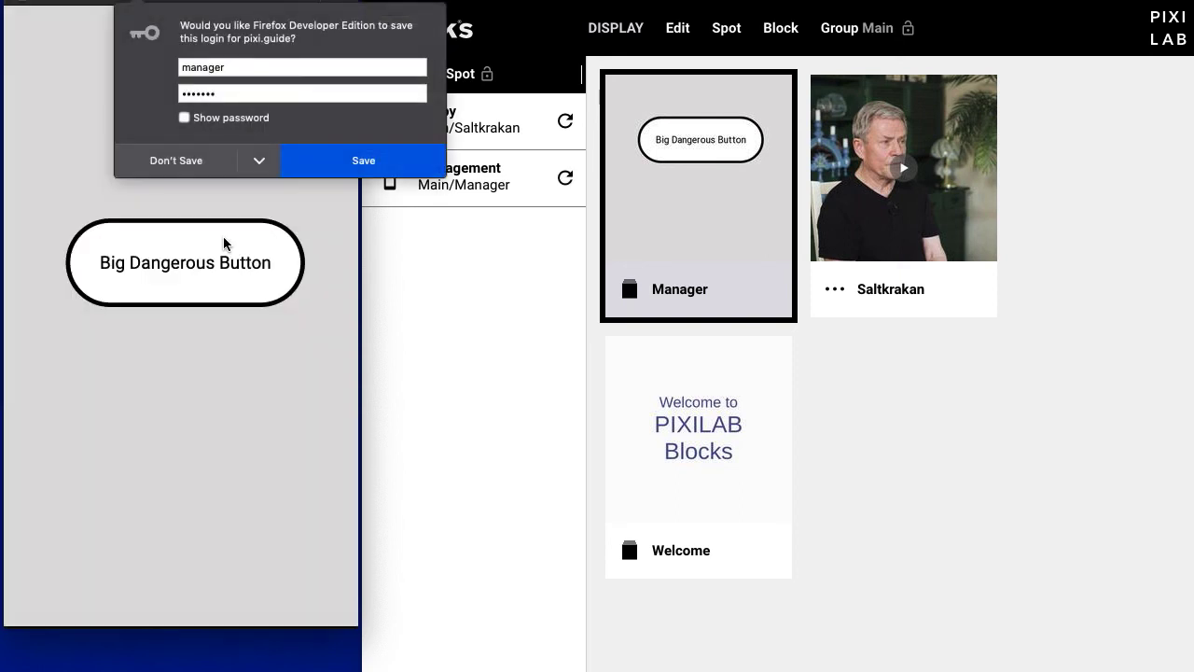
pyautogui.click(191, 170)
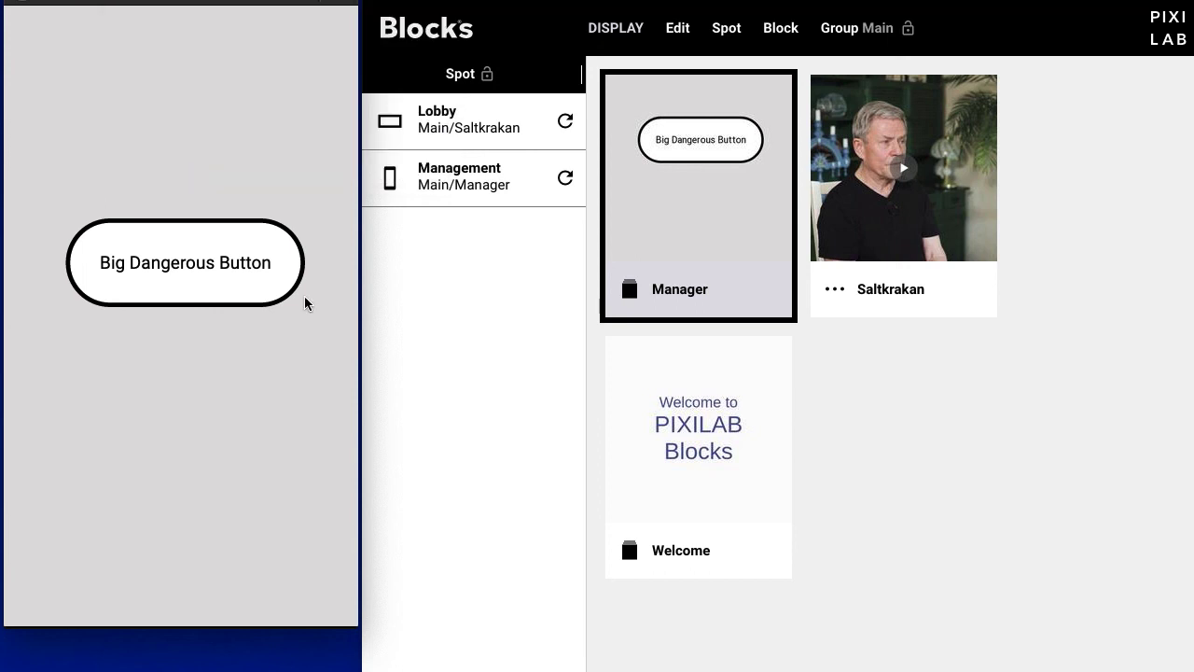